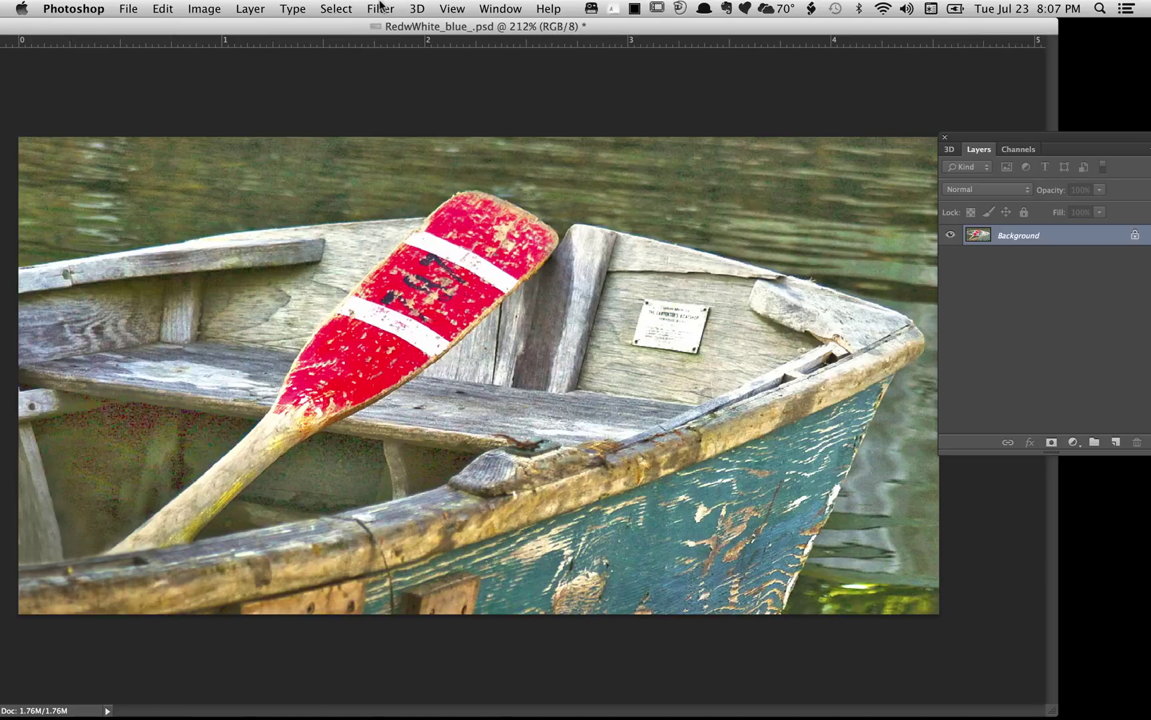
Launch Snap Art 3 from the Filter > Alien Skin menu on the rowboat photo
{"action": "left_click", "coordinate": [381, 7]}
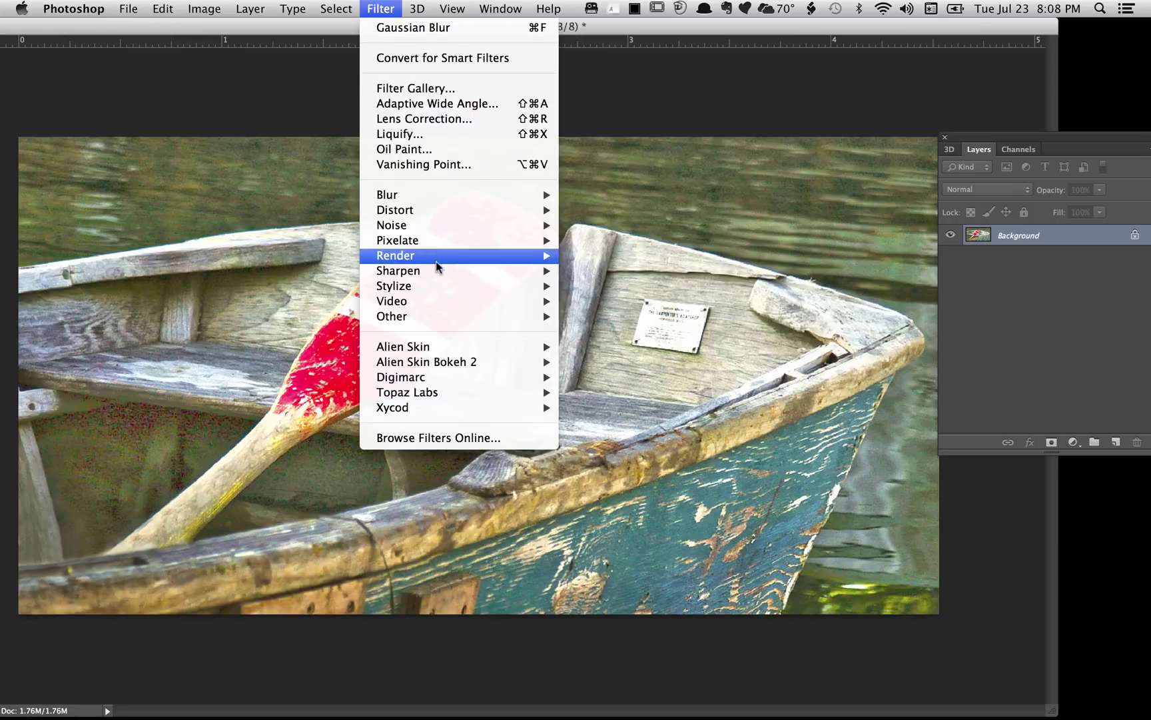
{"action": "mouse_move", "coordinate": [471, 361]}
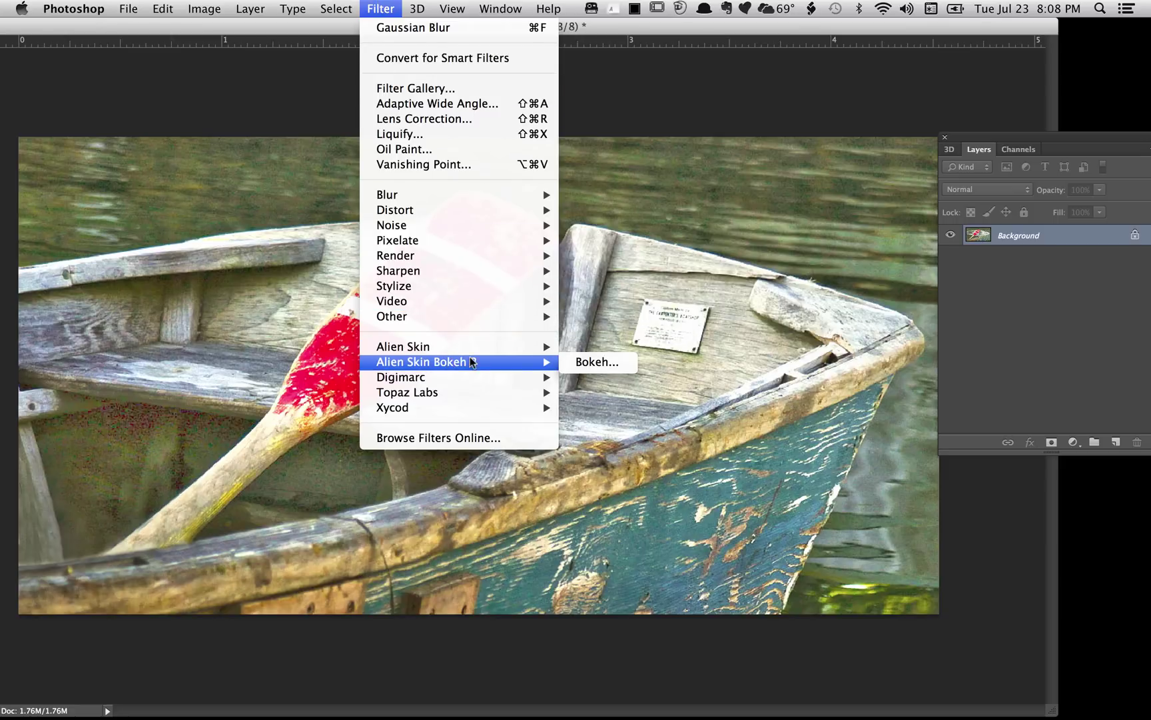
{"action": "left_click", "coordinate": [589, 365]}
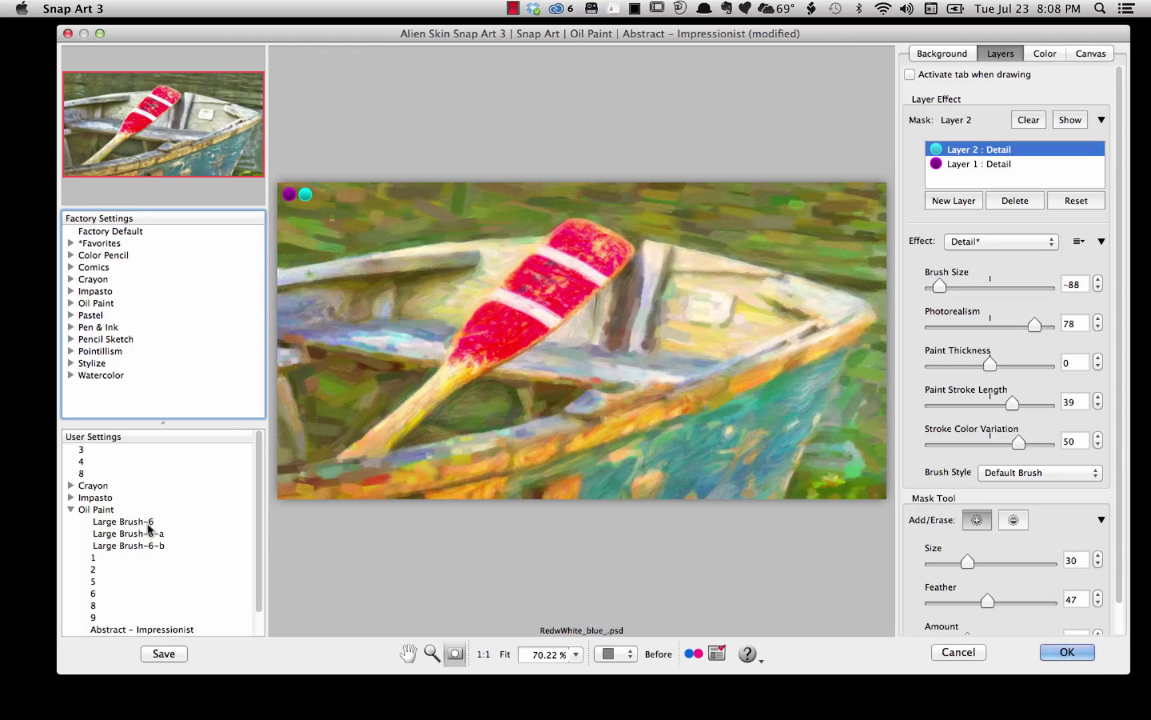
Load the Large Brush-6 oil paint user preset, keeping a Detail layer at Photorealism 95
{"action": "left_click", "coordinate": [126, 521]}
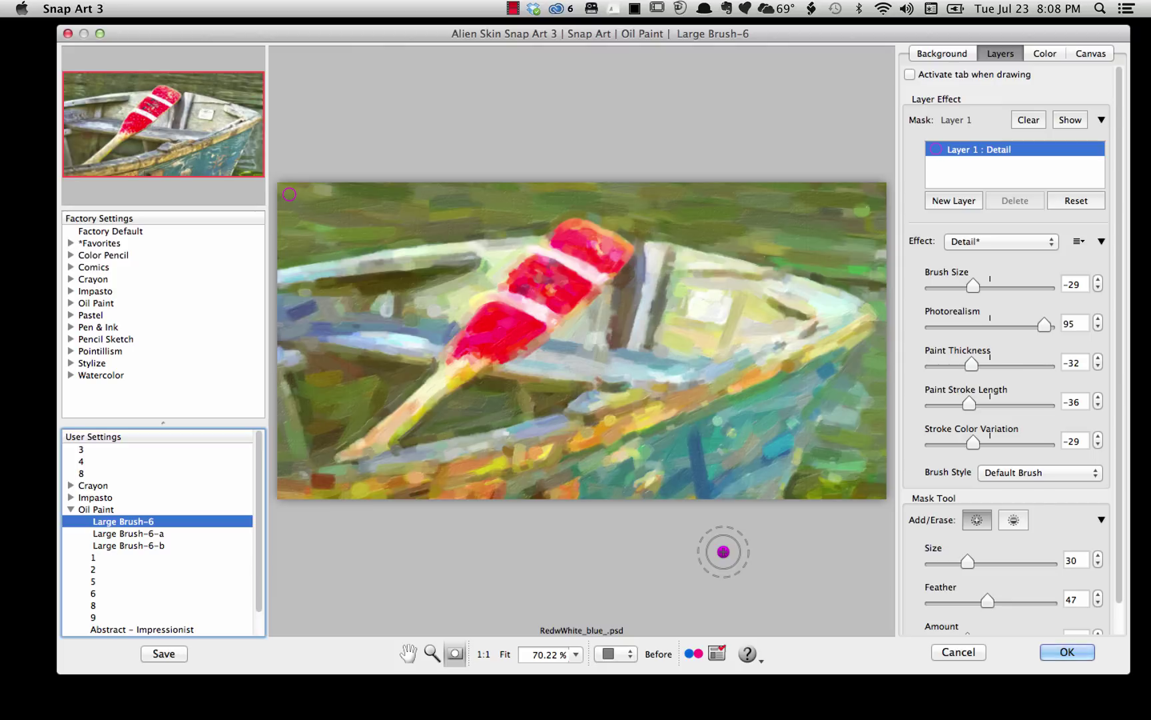
{"action": "left_click", "coordinate": [724, 551]}
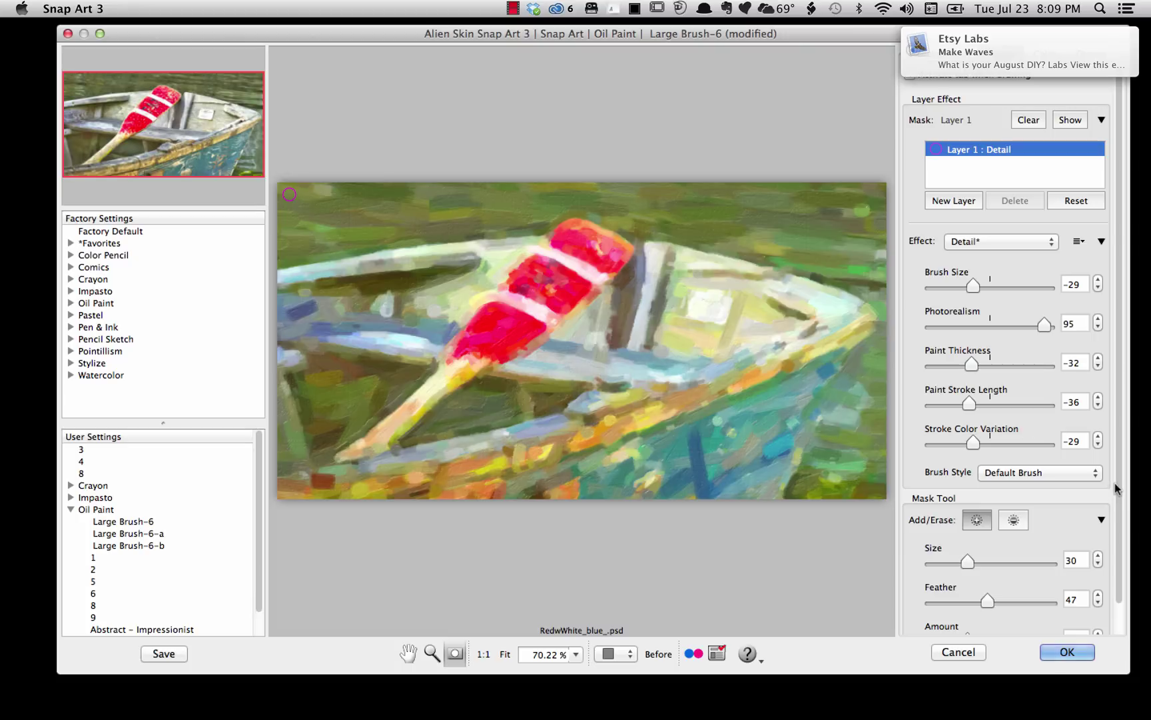
Set the mask brush to Size 35, Feather 58 and Amount 100
{"action": "scroll", "coordinate": [1118, 488], "scroll_direction": "down", "scroll_amount": 2}
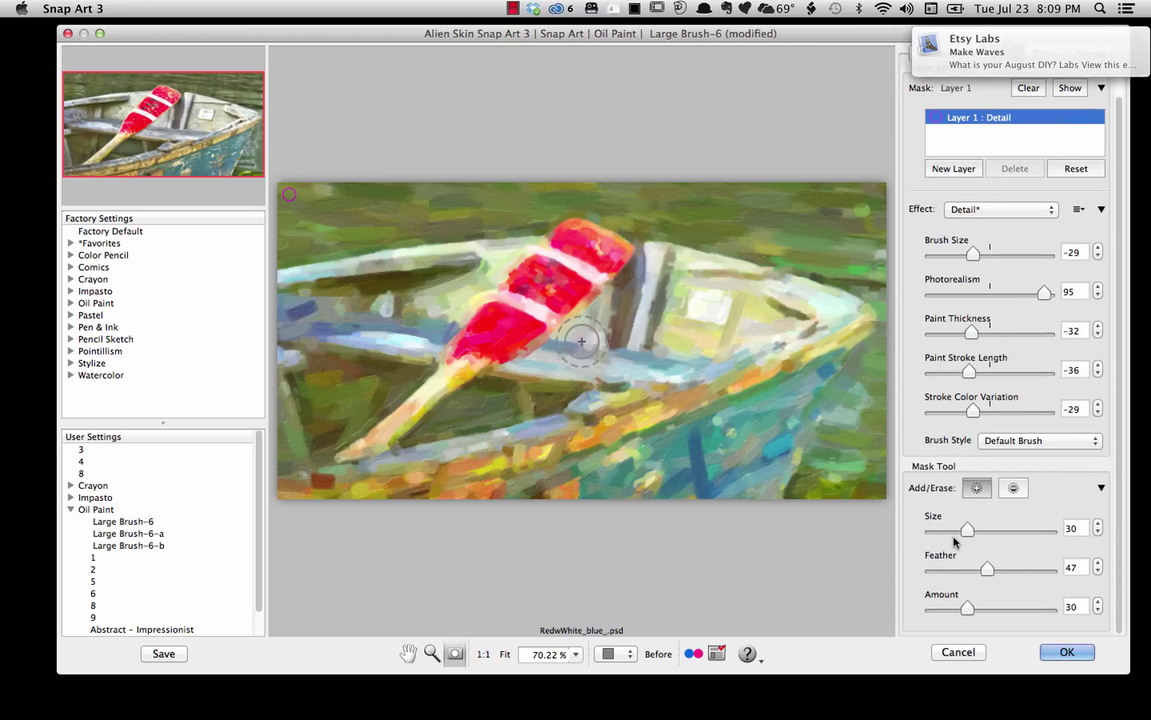
{"action": "mouse_move", "coordinate": [967, 531]}
{"action": "left_mouse_down"}
{"action": "mouse_move", "coordinate": [1013, 531]}
{"action": "mouse_move", "coordinate": [970, 529]}
{"action": "mouse_move", "coordinate": [994, 568]}
{"action": "mouse_move", "coordinate": [1050, 570]}
{"action": "mouse_move", "coordinate": [998, 568]}
{"action": "left_mouse_up"}
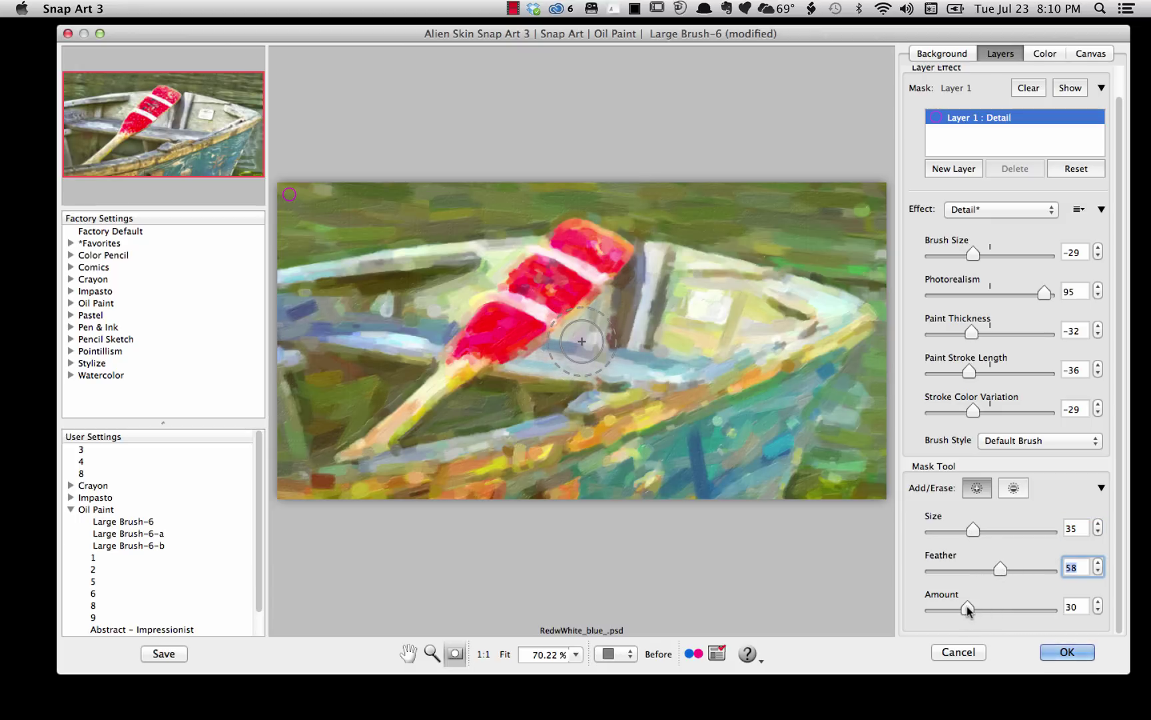
{"action": "left_click_drag", "start_coordinate": [967, 607], "coordinate": [1061, 617]}
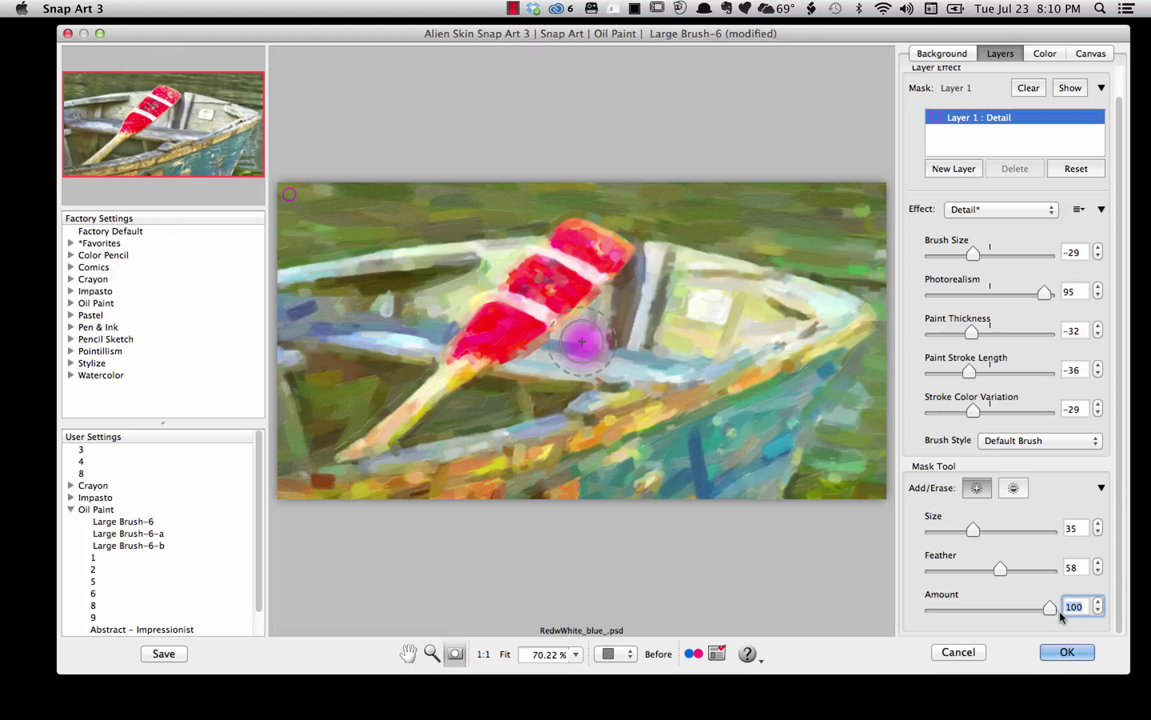
{"action": "mouse_move", "coordinate": [1056, 609]}
{"action": "left_mouse_down"}
{"action": "mouse_move", "coordinate": [963, 608]}
{"action": "mouse_move", "coordinate": [1062, 609]}
{"action": "left_mouse_up"}
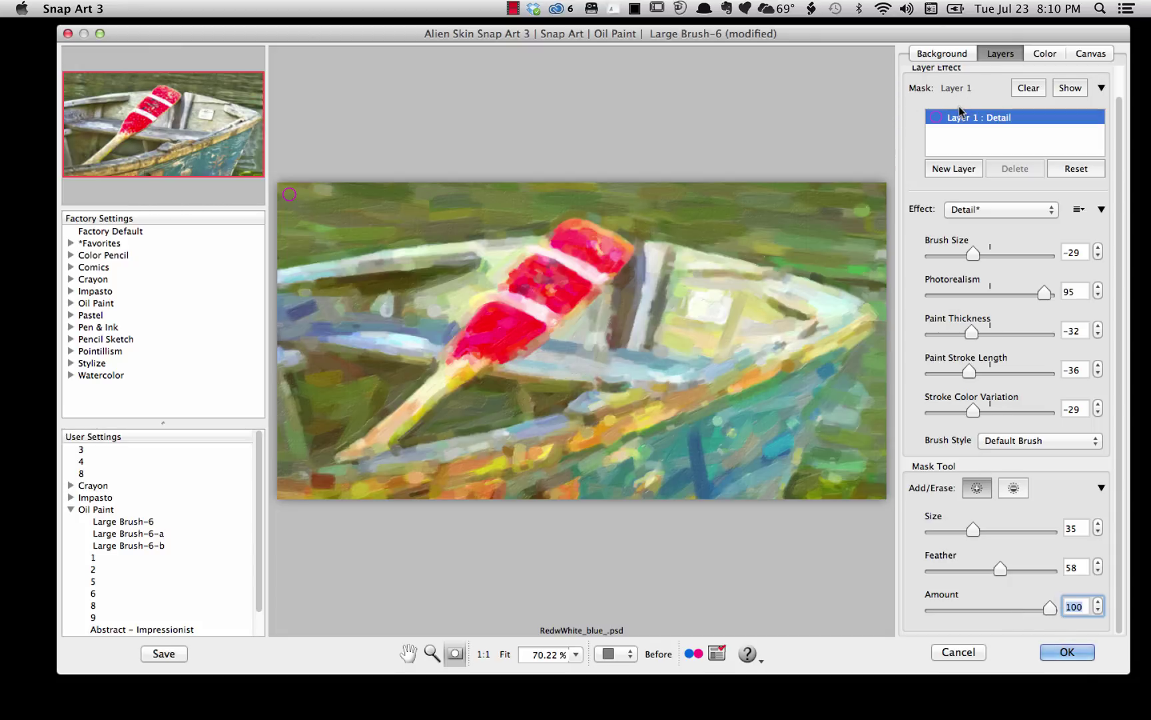
Mask detail onto the red oar, then with brush Size 46 paint along the boat's edges and lower rim
{"action": "mouse_move", "coordinate": [524, 290]}
{"action": "left_mouse_down"}
{"action": "mouse_move", "coordinate": [509, 313]}
{"action": "mouse_move", "coordinate": [373, 303]}
{"action": "left_mouse_up"}
{"action": "mouse_move", "coordinate": [1026, 611]}
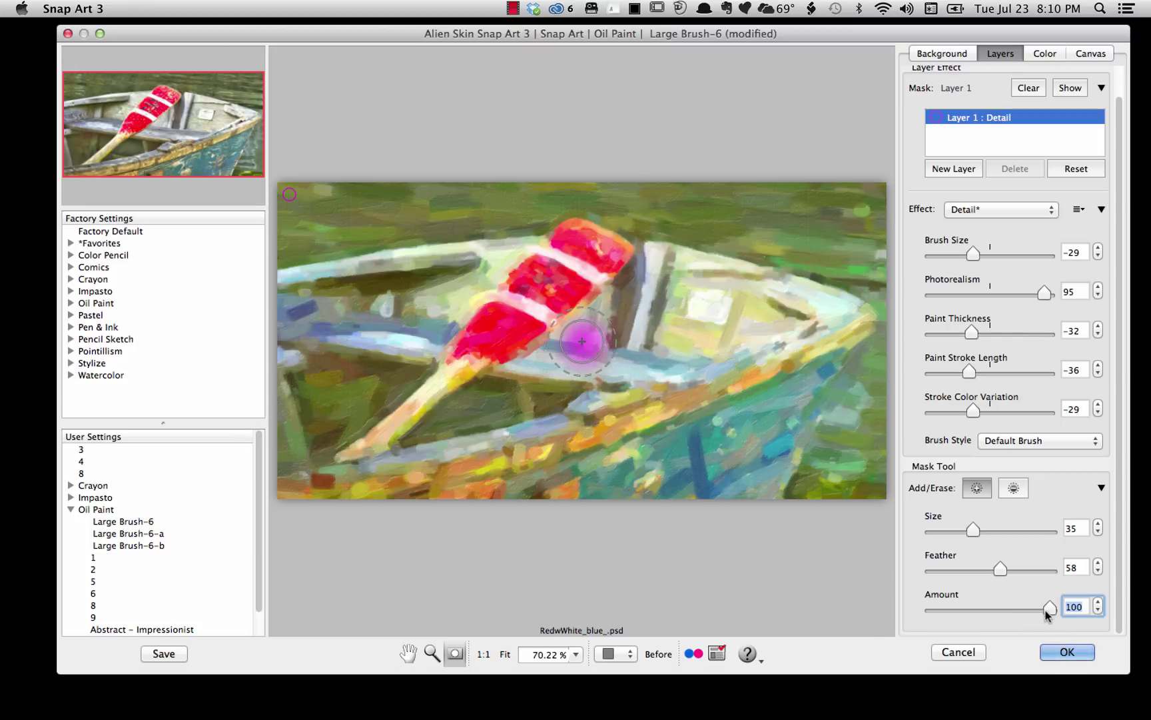
{"action": "left_click_drag", "start_coordinate": [973, 530], "coordinate": [987, 530]}
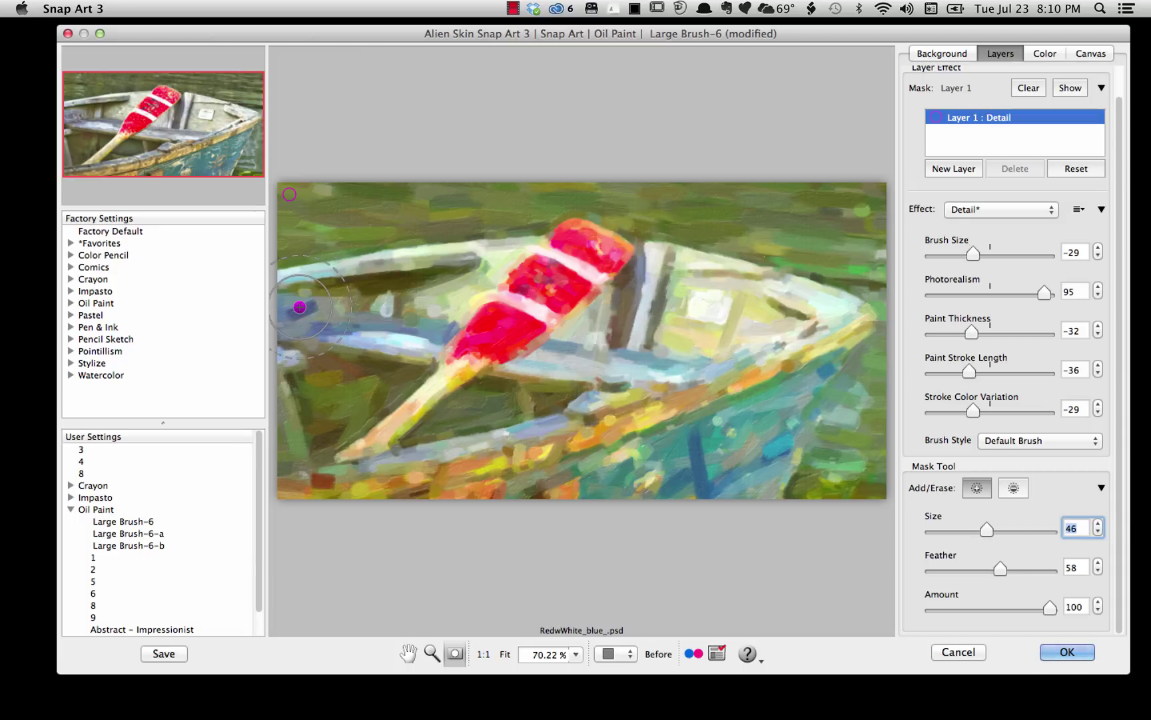
{"action": "left_click_drag", "start_coordinate": [303, 301], "coordinate": [471, 258]}
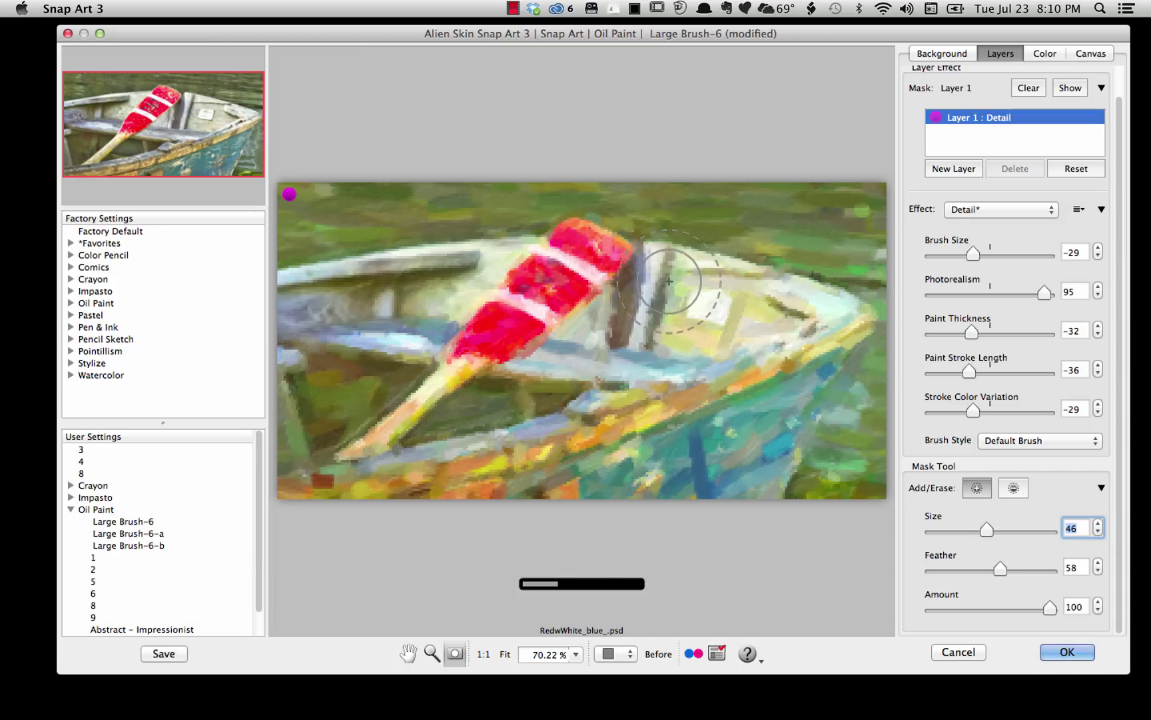
{"action": "mouse_move", "coordinate": [673, 264]}
{"action": "left_mouse_down"}
{"action": "mouse_move", "coordinate": [664, 265]}
{"action": "mouse_move", "coordinate": [790, 283]}
{"action": "mouse_move", "coordinate": [836, 333]}
{"action": "mouse_move", "coordinate": [841, 346]}
{"action": "mouse_move", "coordinate": [793, 459]}
{"action": "left_mouse_up"}
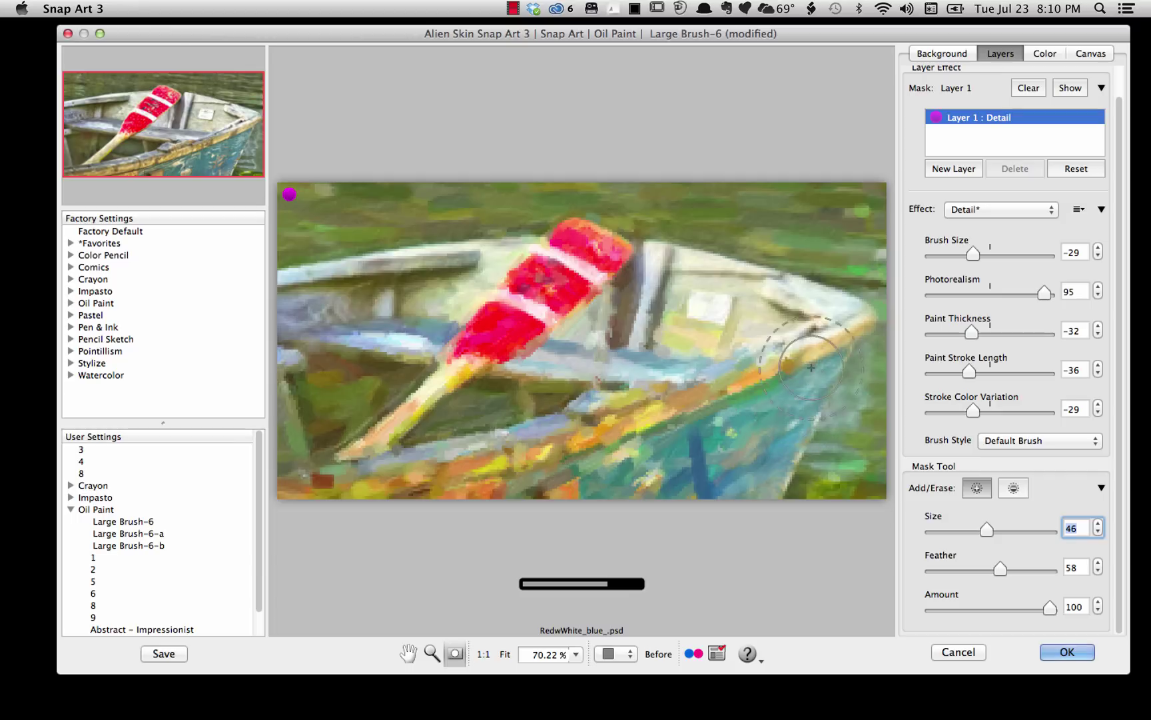
{"action": "mouse_move", "coordinate": [807, 353]}
{"action": "left_mouse_down"}
{"action": "mouse_move", "coordinate": [666, 453]}
{"action": "mouse_move", "coordinate": [513, 475]}
{"action": "mouse_move", "coordinate": [373, 475]}
{"action": "left_mouse_up"}
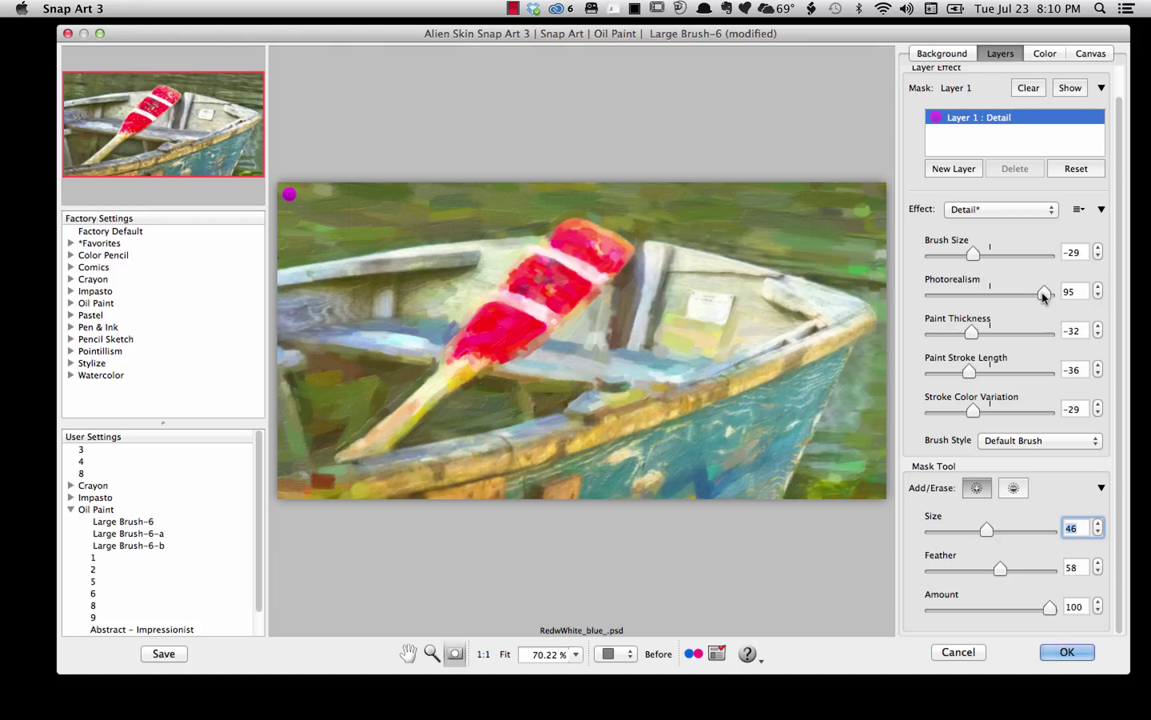
Tune the Detail layer to Brush Size -58 and Photorealism 50
{"action": "left_click_drag", "start_coordinate": [1044, 294], "coordinate": [961, 294]}
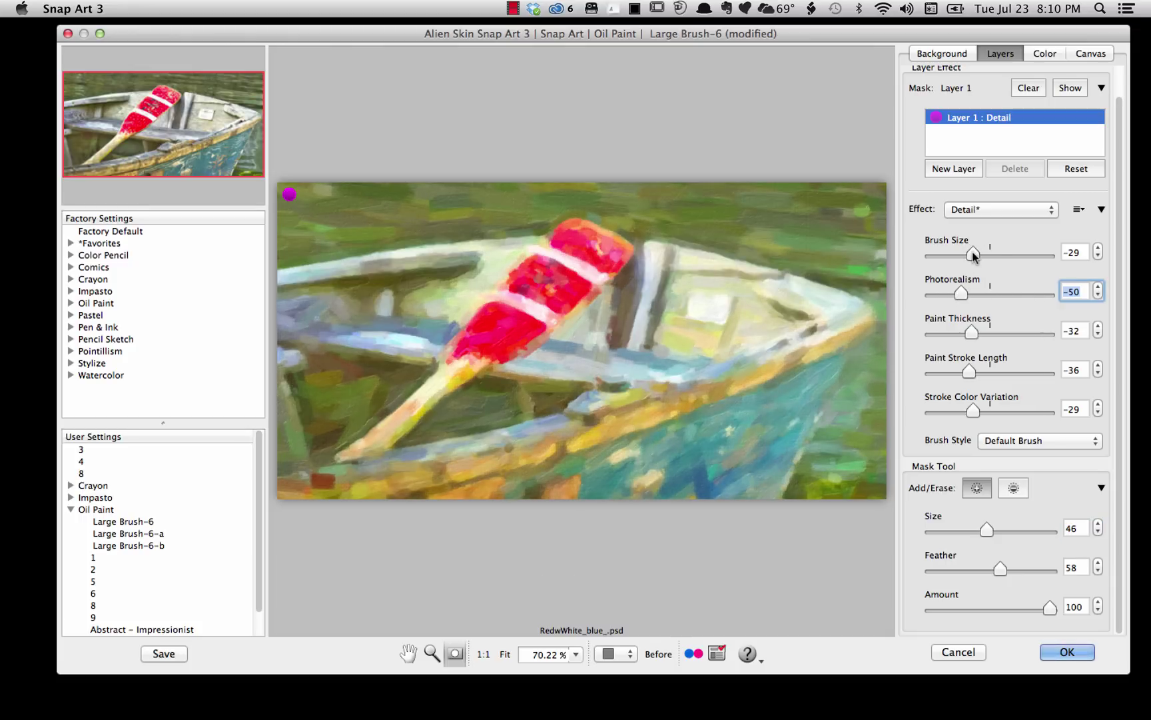
{"action": "left_click_drag", "start_coordinate": [973, 255], "coordinate": [1007, 253]}
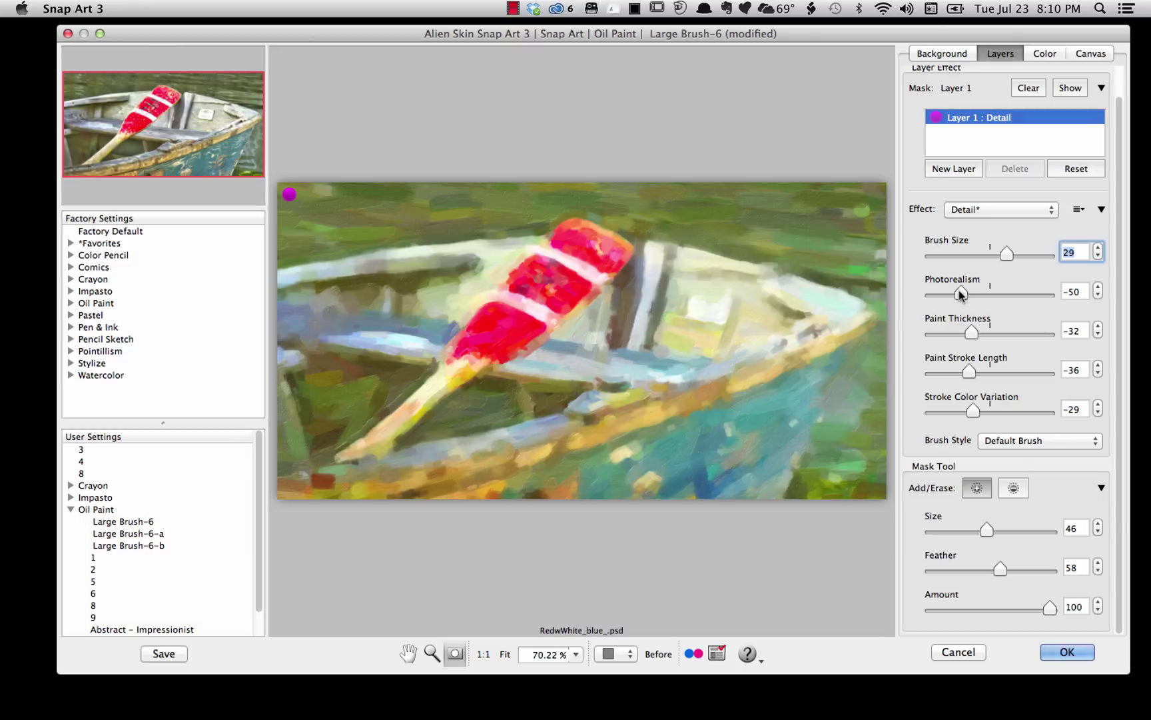
{"action": "left_click_drag", "start_coordinate": [959, 292], "coordinate": [1010, 293]}
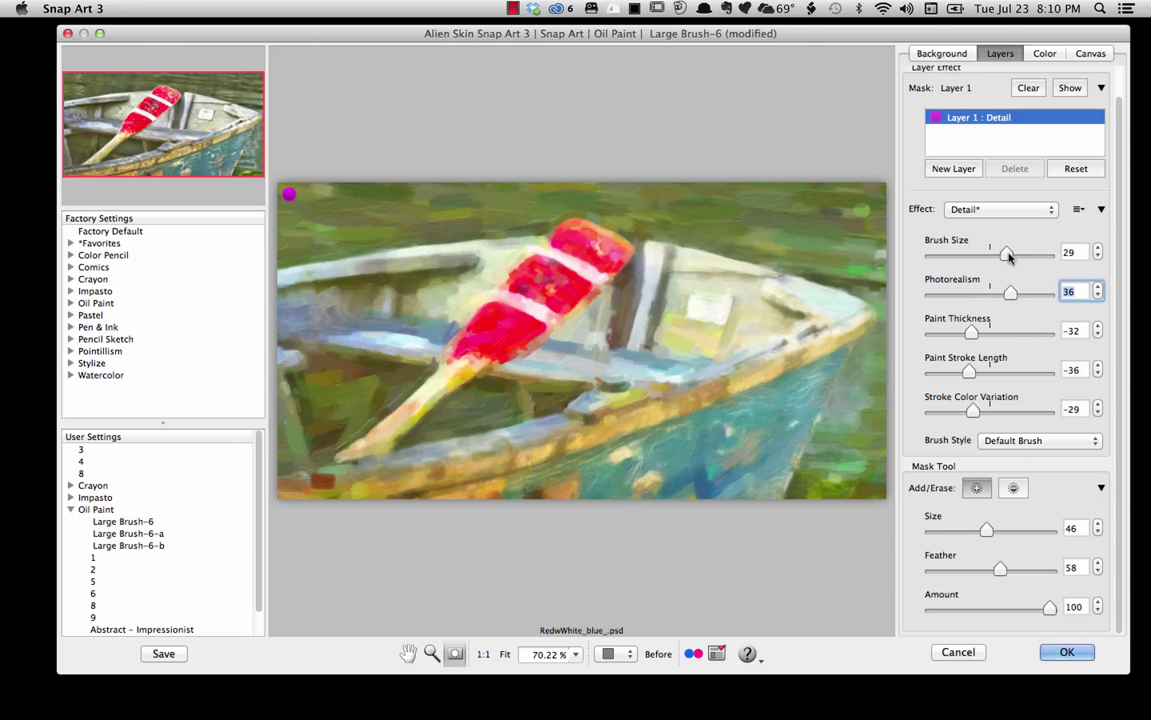
{"action": "left_click_drag", "start_coordinate": [1007, 255], "coordinate": [969, 257]}
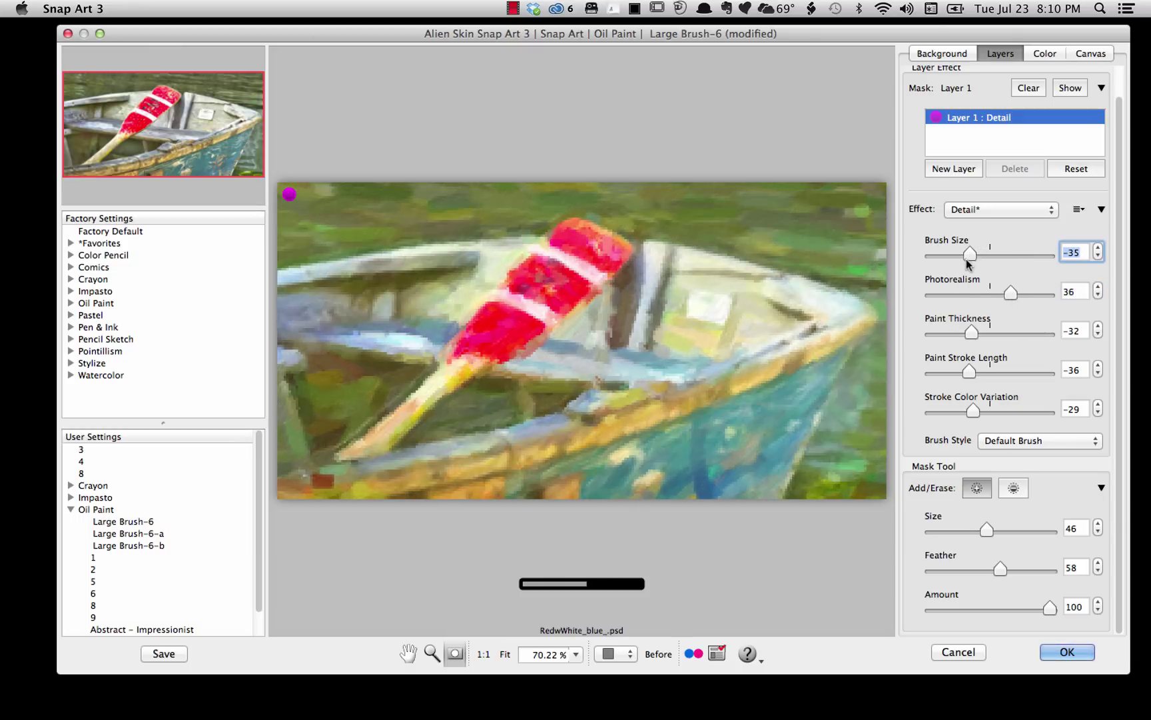
{"action": "left_click_drag", "start_coordinate": [1012, 293], "coordinate": [999, 294]}
{"action": "left_click_drag", "start_coordinate": [967, 253], "coordinate": [956, 253]}
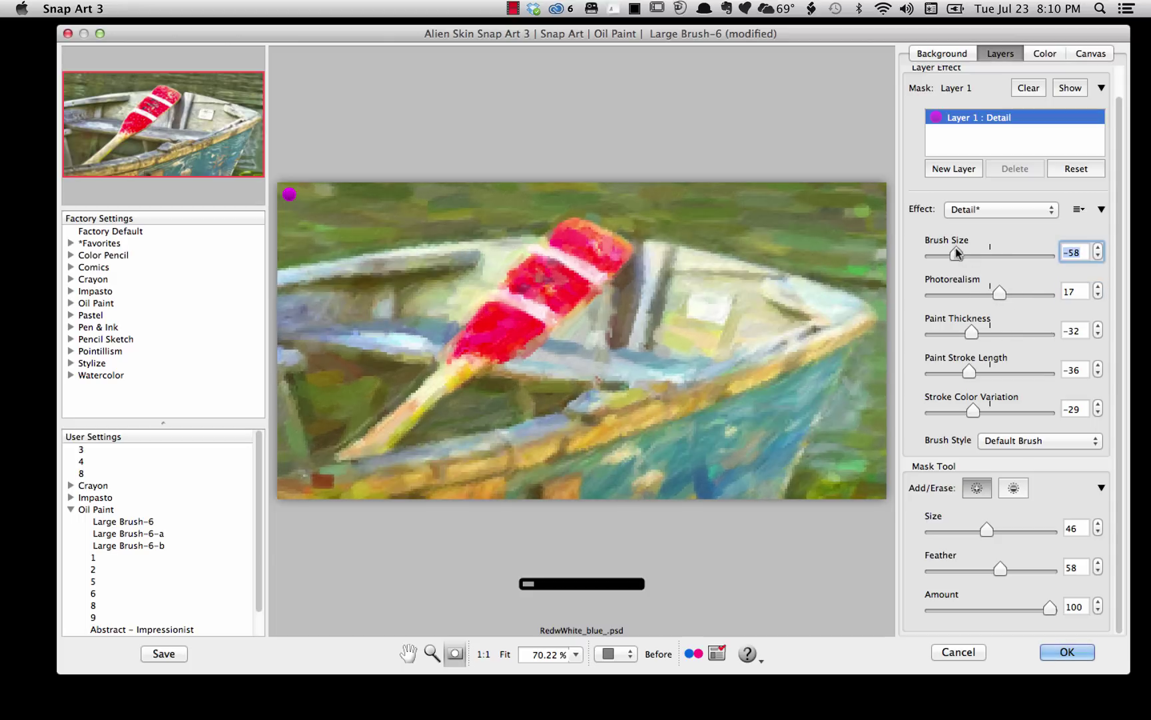
{"action": "left_click_drag", "start_coordinate": [1000, 293], "coordinate": [1017, 293]}
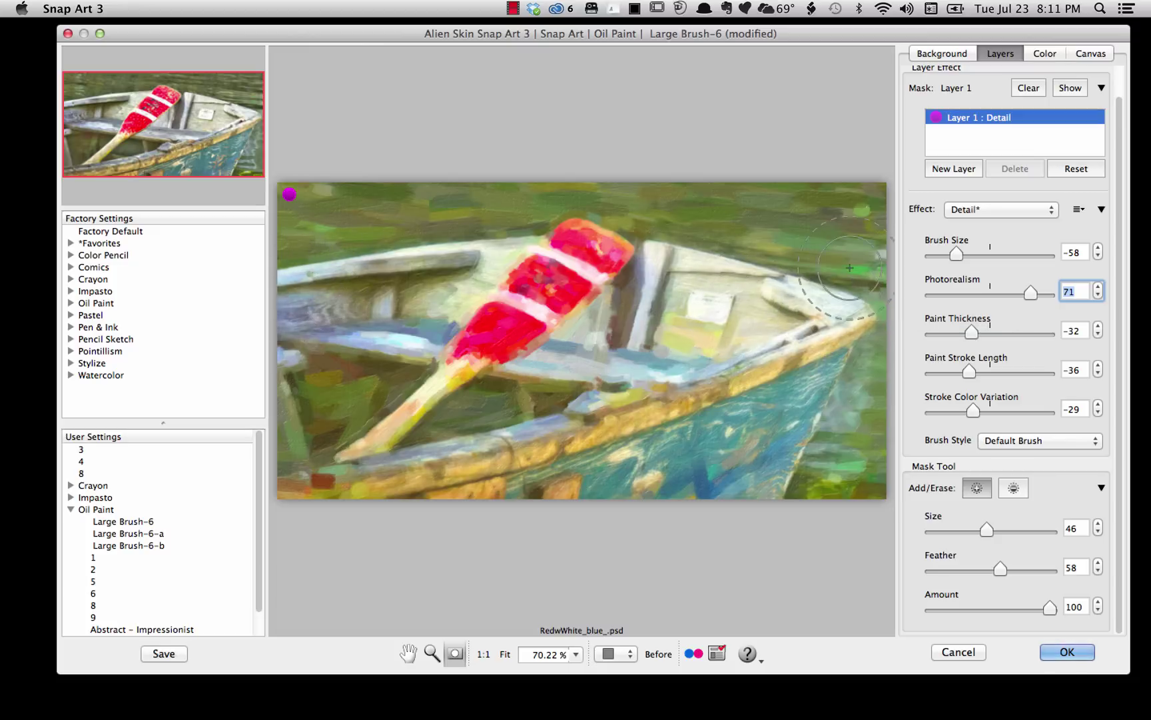
{"action": "type", "text": "50"}
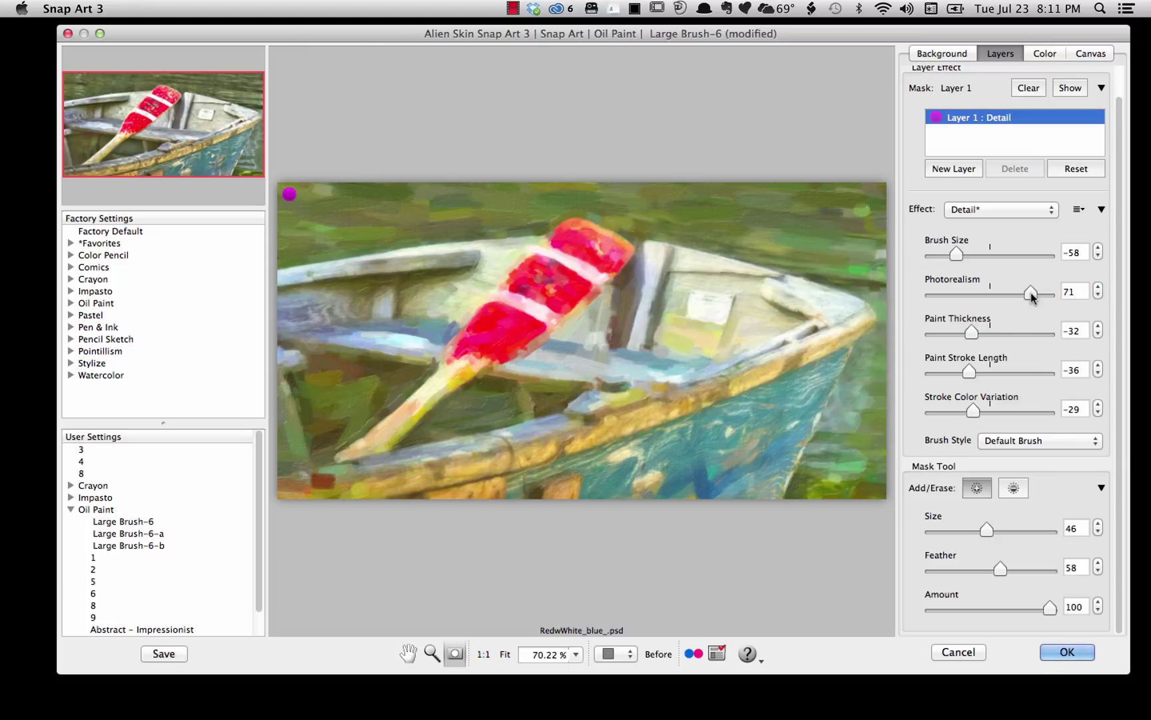
{"action": "key", "text": "Return"}
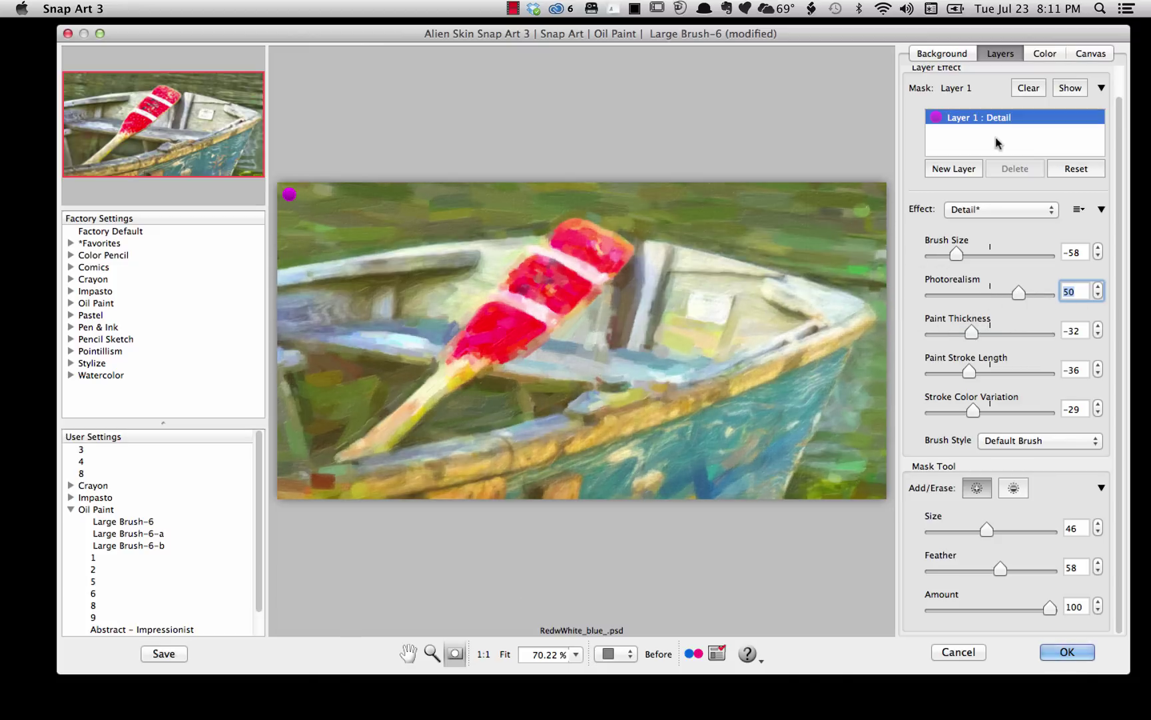
Add a second Detail layer masking the oar blade, with Photorealism 84 and Brush Size -35
{"action": "left_click", "coordinate": [955, 170]}
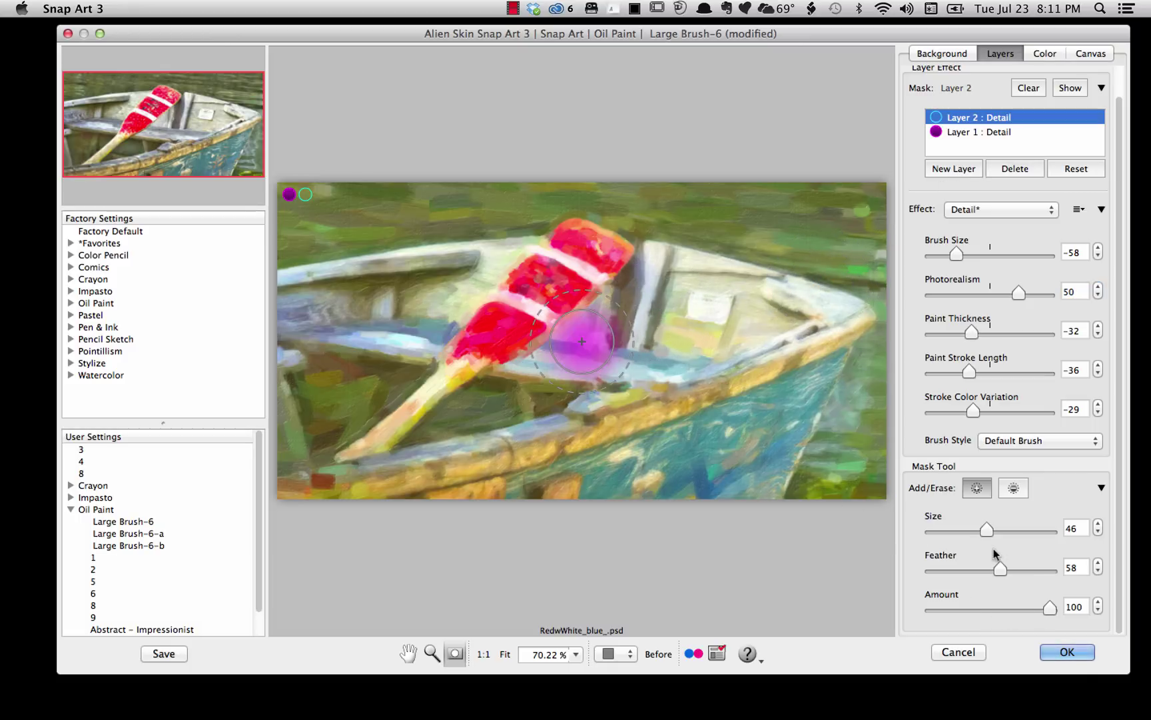
{"action": "left_click_drag", "start_coordinate": [987, 530], "coordinate": [975, 529]}
{"action": "mouse_move", "coordinate": [589, 237]}
{"action": "left_mouse_down"}
{"action": "mouse_move", "coordinate": [483, 300]}
{"action": "mouse_move", "coordinate": [505, 308]}
{"action": "mouse_move", "coordinate": [401, 381]}
{"action": "mouse_move", "coordinate": [547, 322]}
{"action": "mouse_move", "coordinate": [604, 252]}
{"action": "mouse_move", "coordinate": [567, 241]}
{"action": "left_mouse_up"}
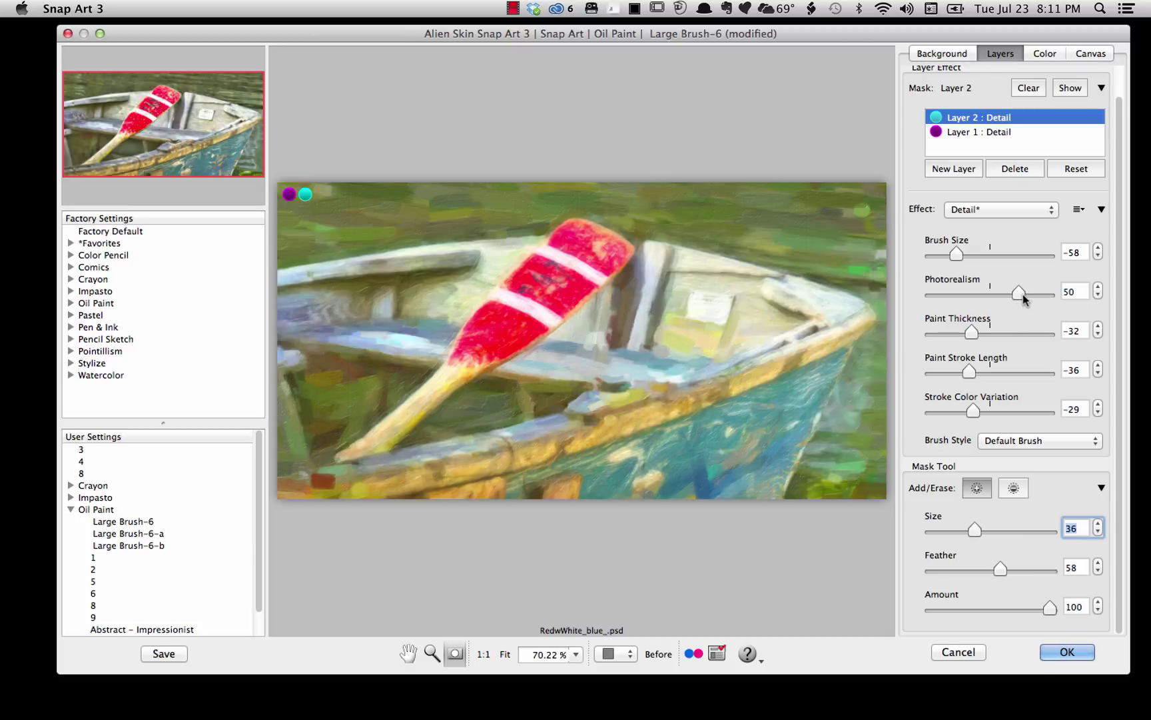
{"action": "left_click_drag", "start_coordinate": [1023, 294], "coordinate": [1040, 293]}
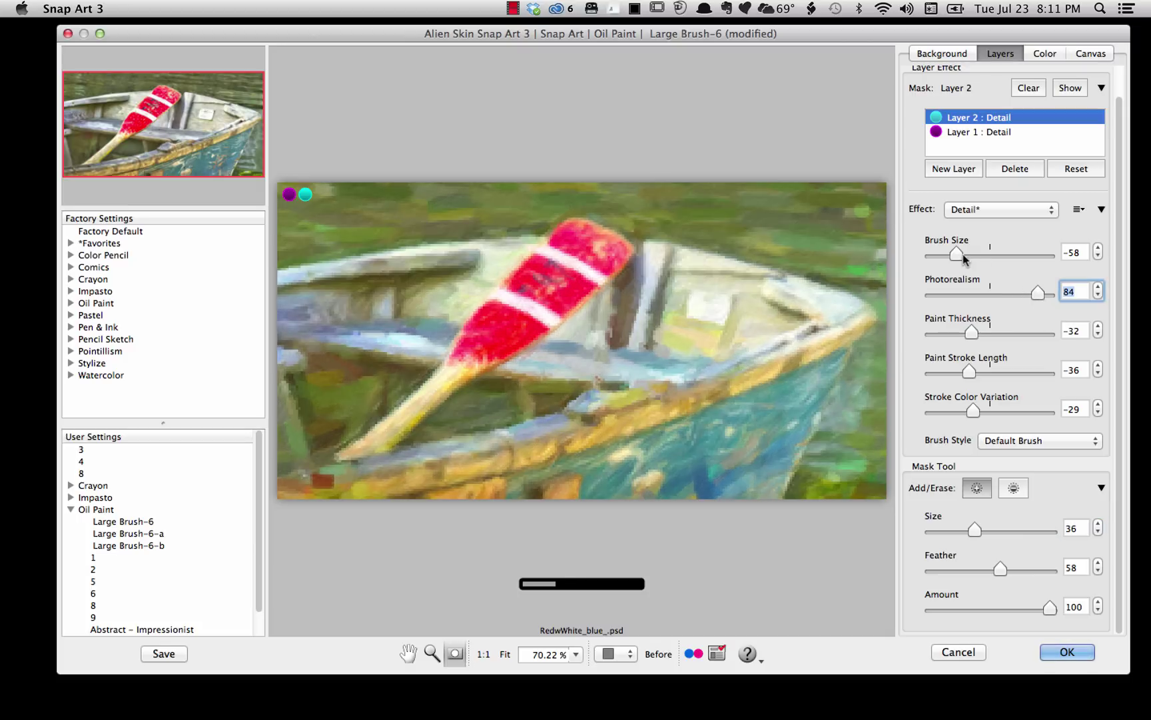
{"action": "left_click_drag", "start_coordinate": [959, 257], "coordinate": [970, 255]}
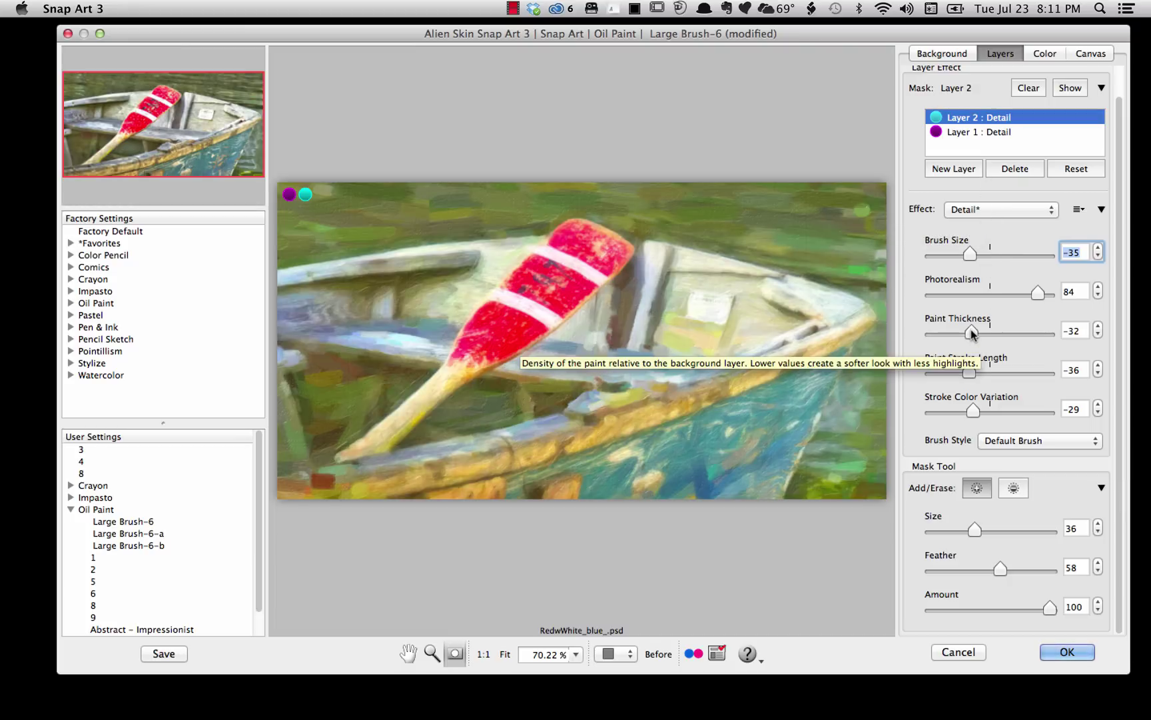
Raise Layer 2's Paint Thickness to 33, Stroke Length to 81 and Color Variation to 29
{"action": "left_click_drag", "start_coordinate": [970, 331], "coordinate": [1007, 333]}
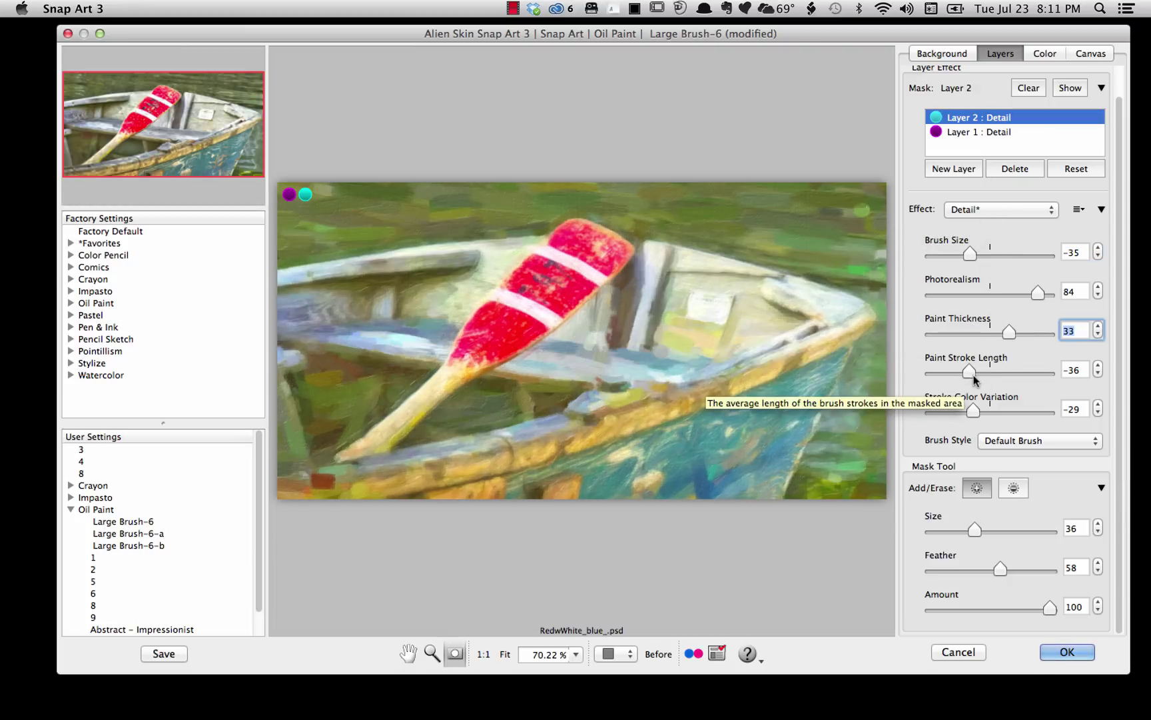
{"action": "left_click_drag", "start_coordinate": [971, 373], "coordinate": [1036, 368]}
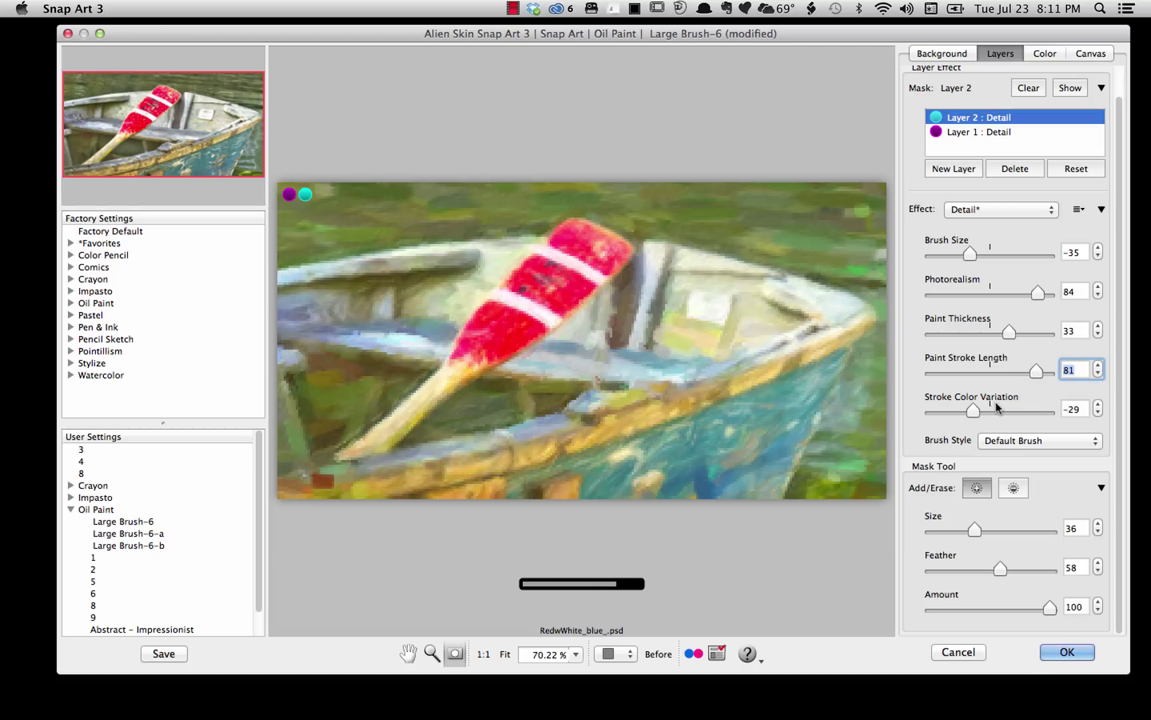
{"action": "left_click_drag", "start_coordinate": [973, 411], "coordinate": [1009, 414]}
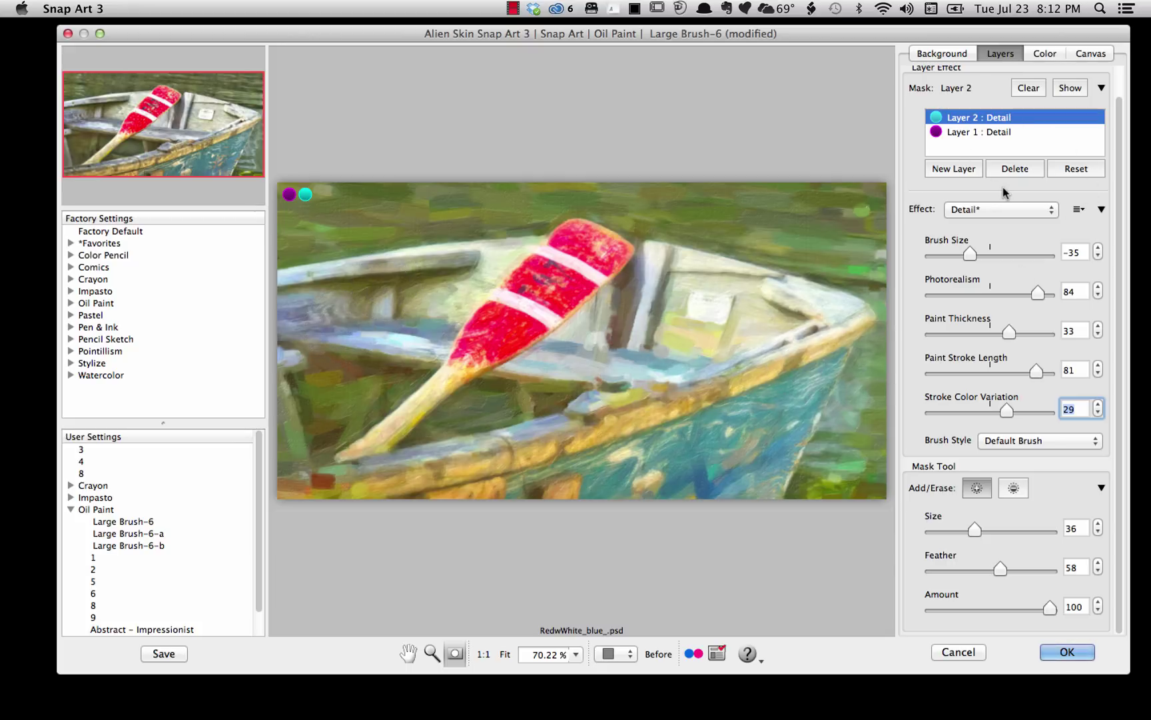
Clear the masks of both Detail layers, Layer 1 and Layer 2
{"action": "left_click", "coordinate": [939, 133]}
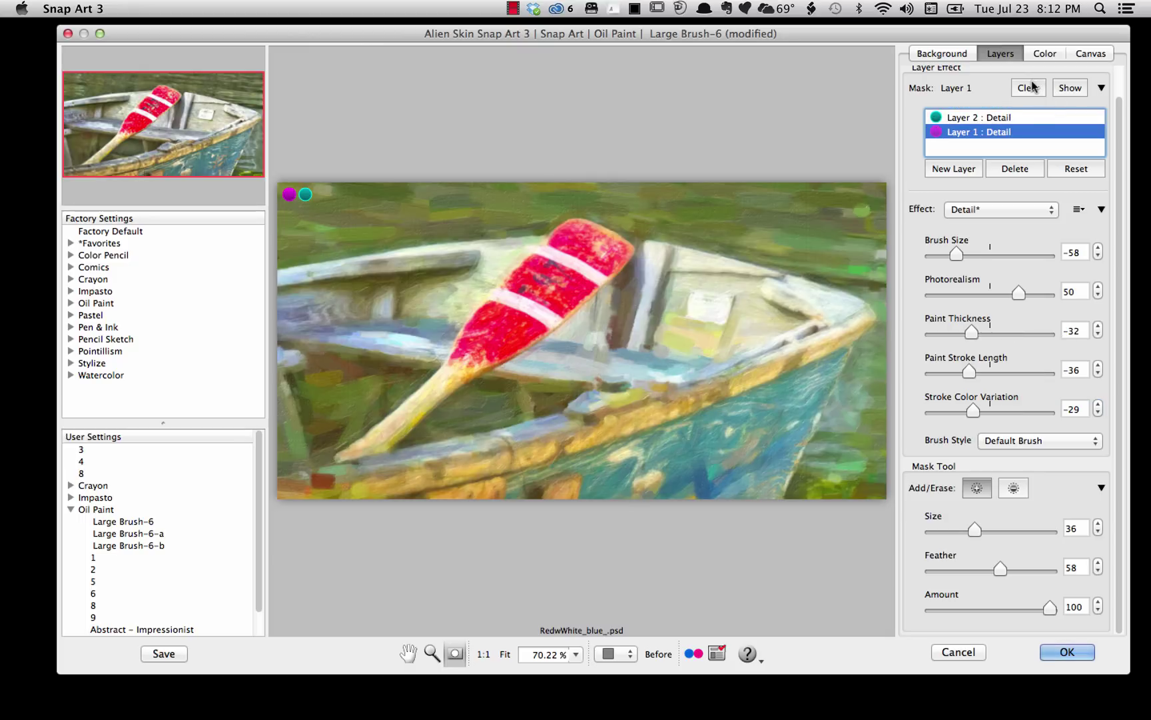
{"action": "left_click", "coordinate": [1029, 88]}
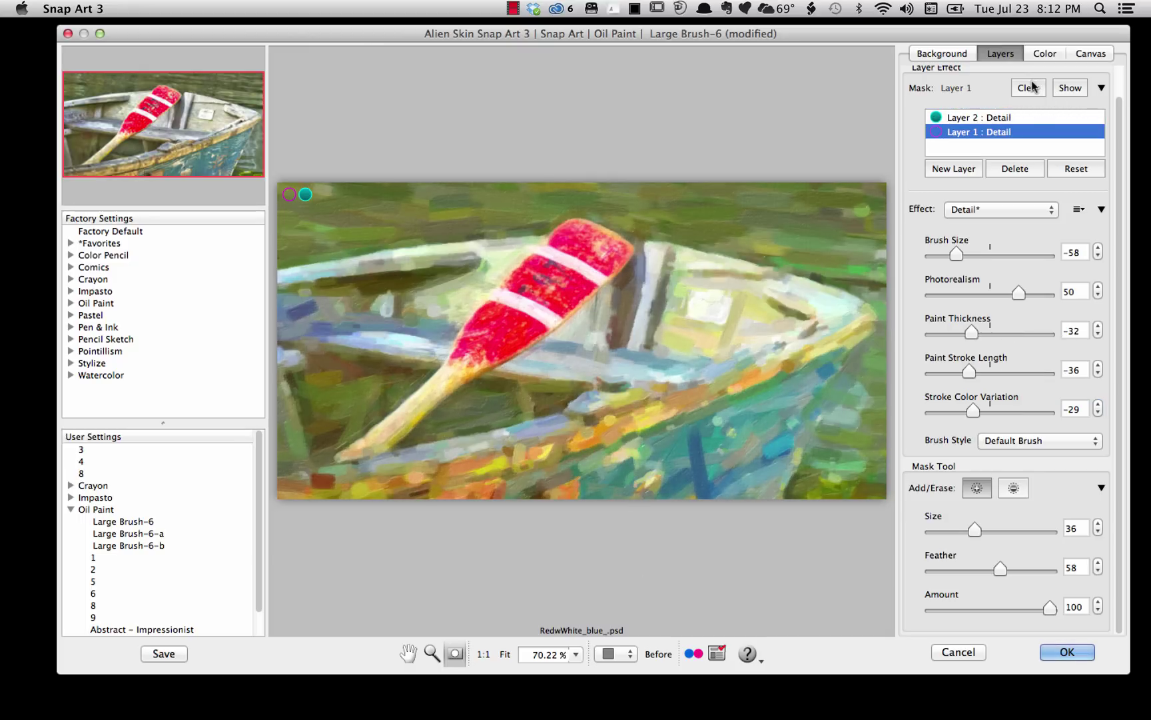
{"action": "left_click", "coordinate": [945, 118]}
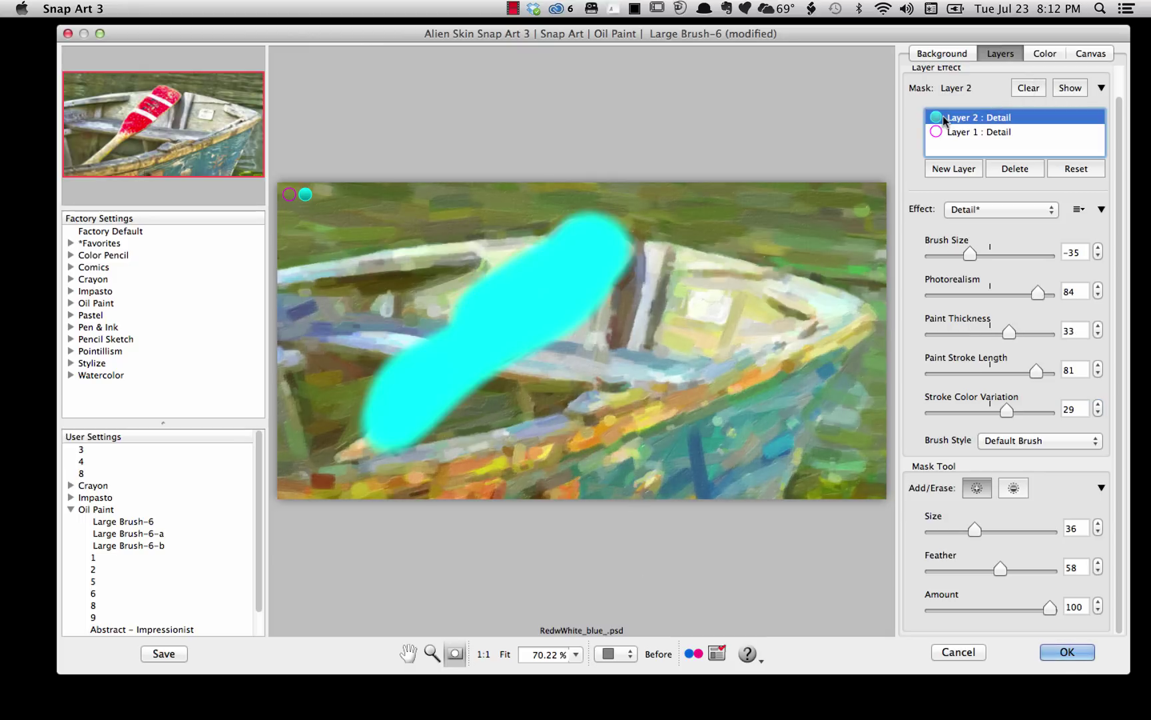
{"action": "left_click", "coordinate": [1035, 89]}
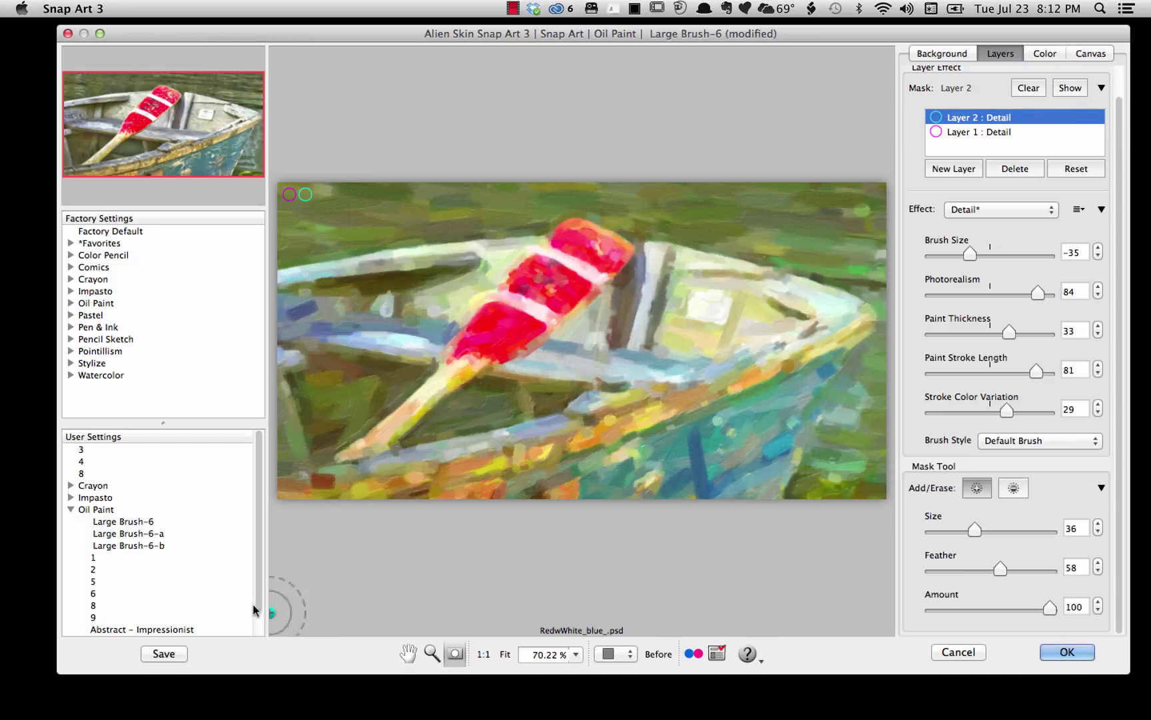
Try the Large Brush-6 and Large Brush-6-a presets, settling on Large Brush-6-b
{"action": "left_click", "coordinate": [120, 521]}
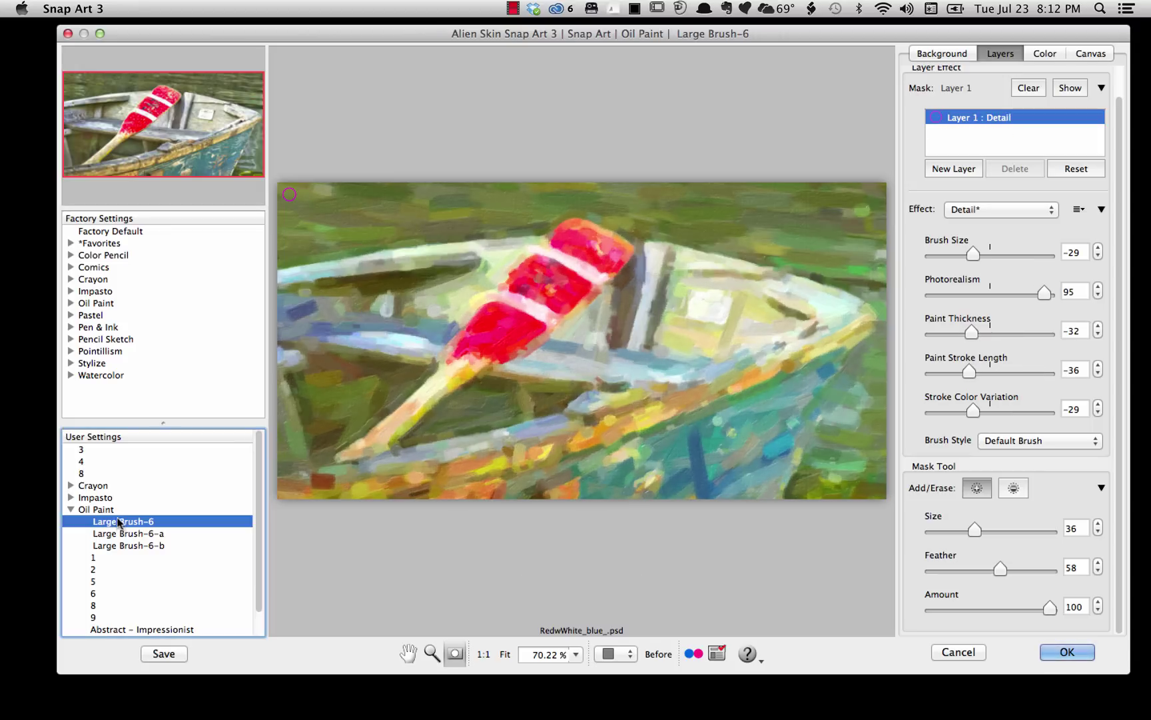
{"action": "left_click", "coordinate": [119, 534]}
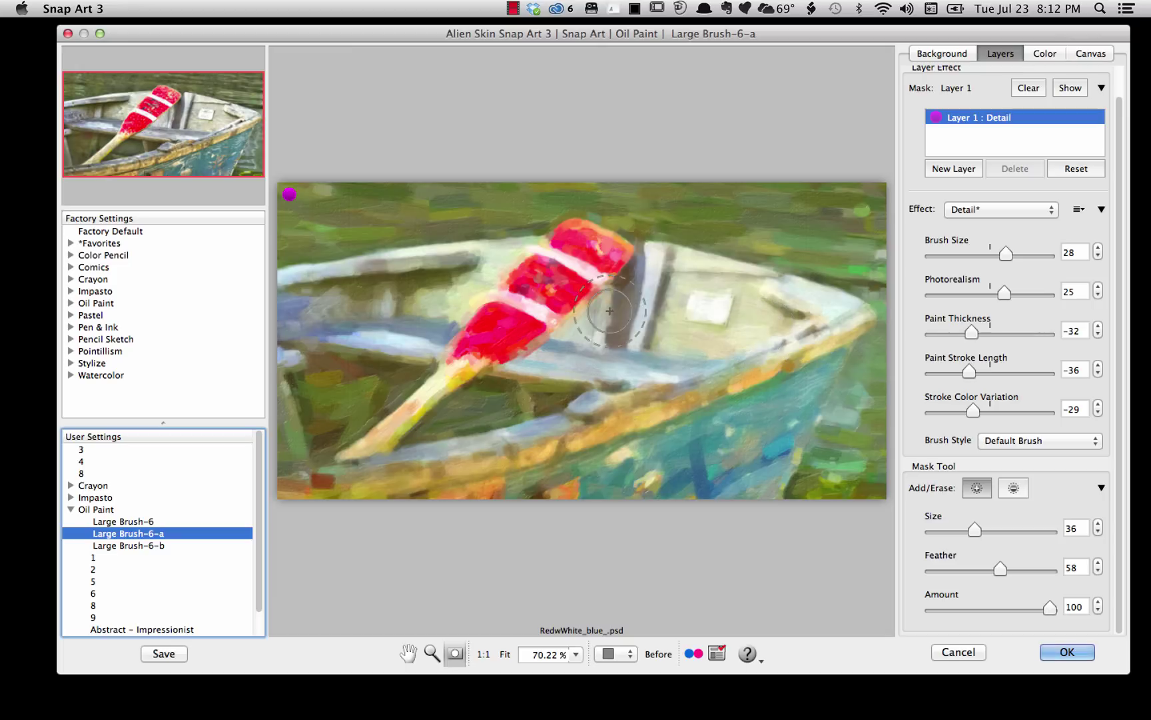
{"action": "left_click", "coordinate": [132, 546]}
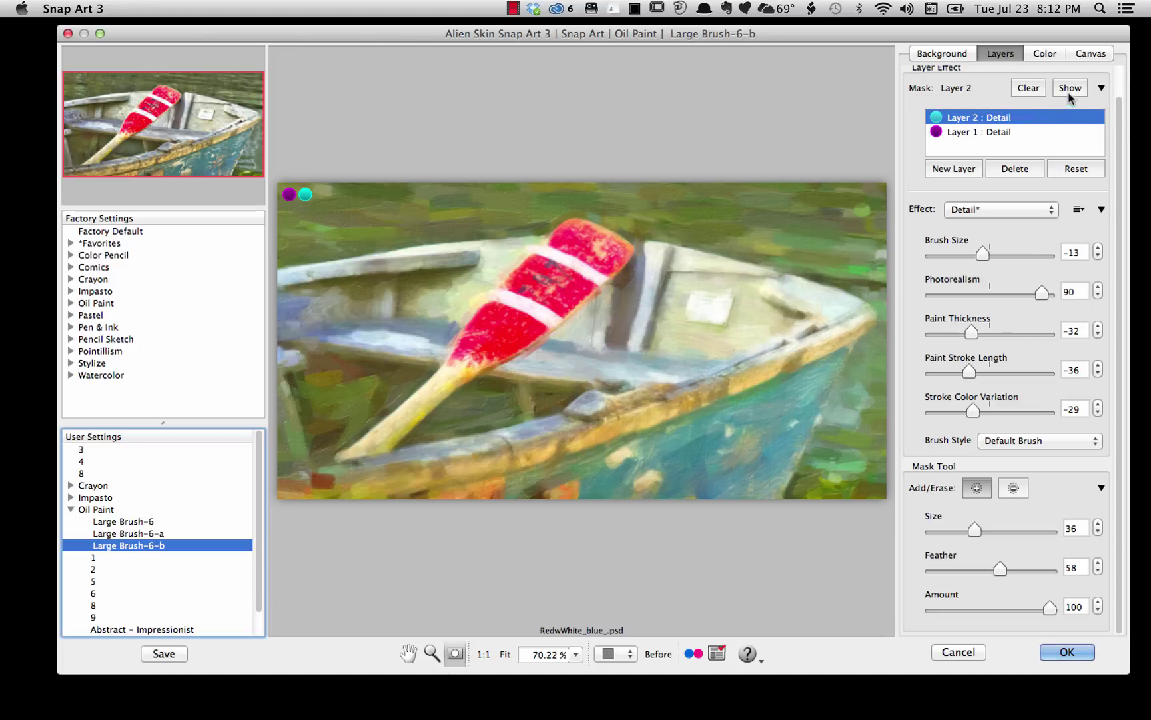
Erase the stray Layer 2 mask patch beside the oar blade's tip, with the mask overlay shown
{"action": "left_click", "coordinate": [1071, 88]}
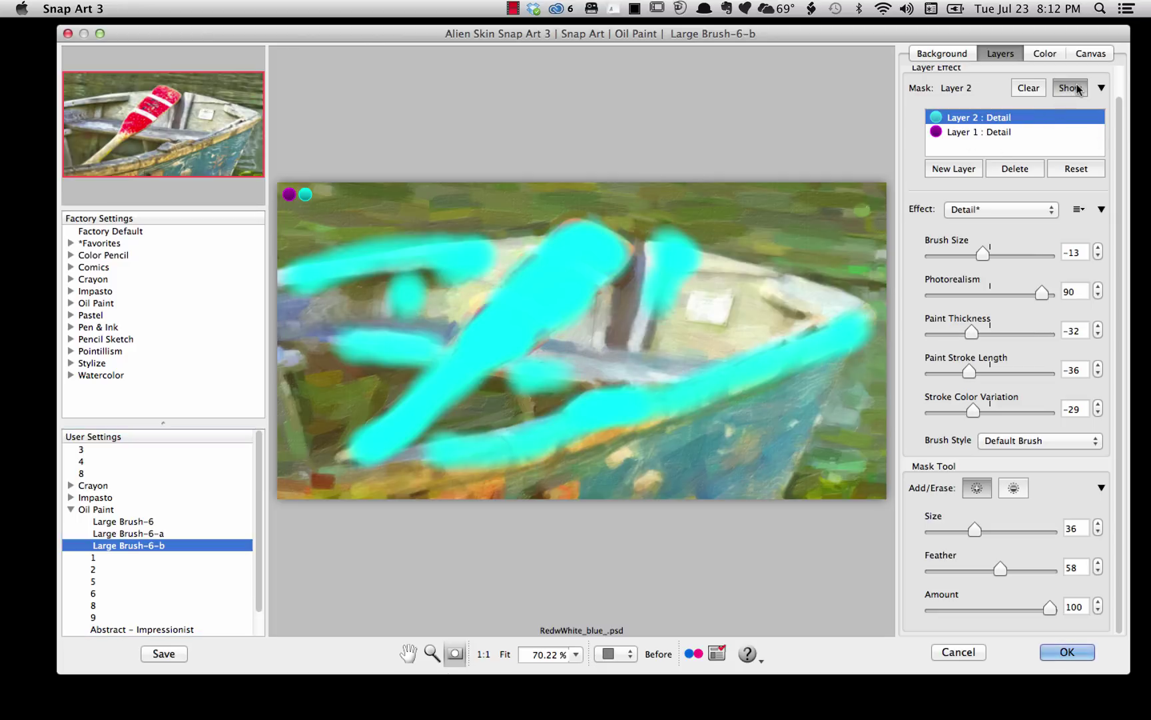
{"action": "left_click", "coordinate": [1013, 488]}
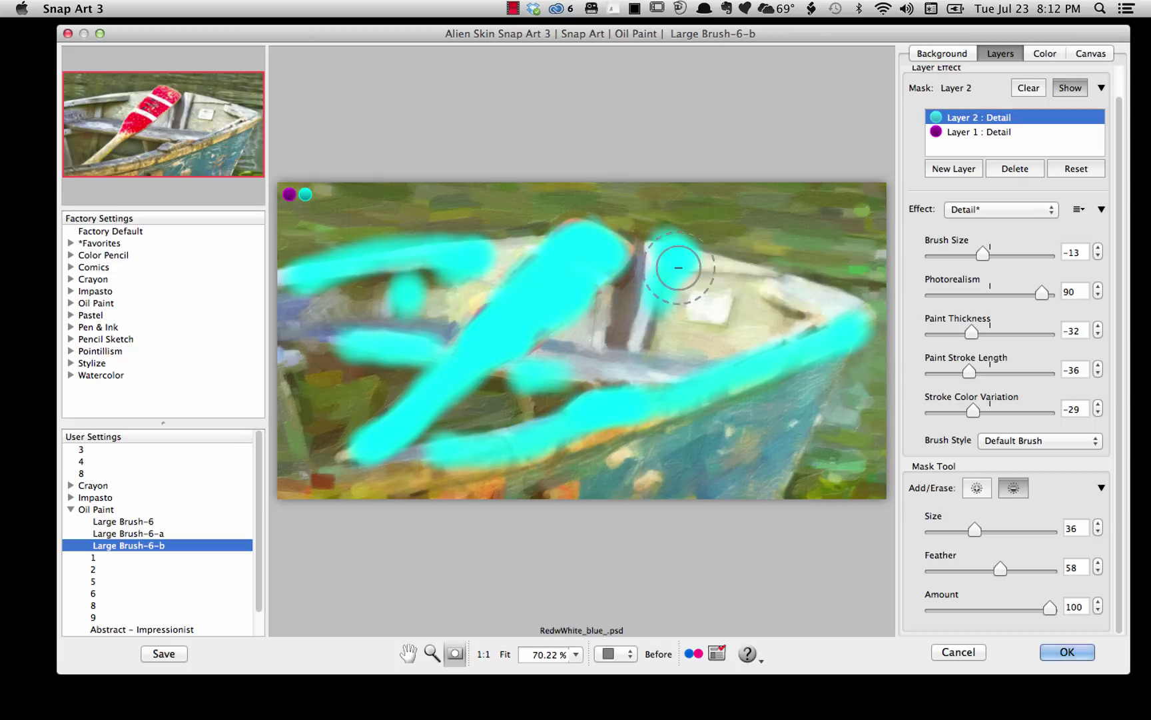
{"action": "mouse_move", "coordinate": [673, 262]}
{"action": "left_mouse_down"}
{"action": "mouse_move", "coordinate": [669, 288]}
{"action": "mouse_move", "coordinate": [678, 247]}
{"action": "left_mouse_up"}
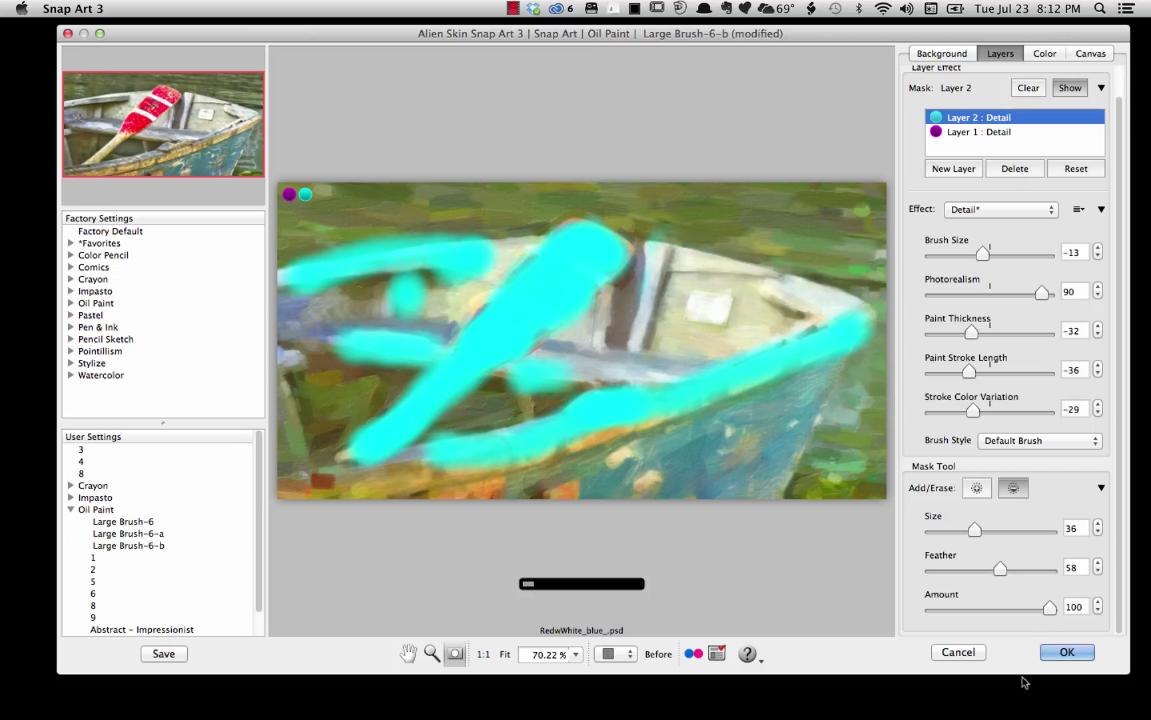
{"action": "mouse_move", "coordinate": [1056, 707]}
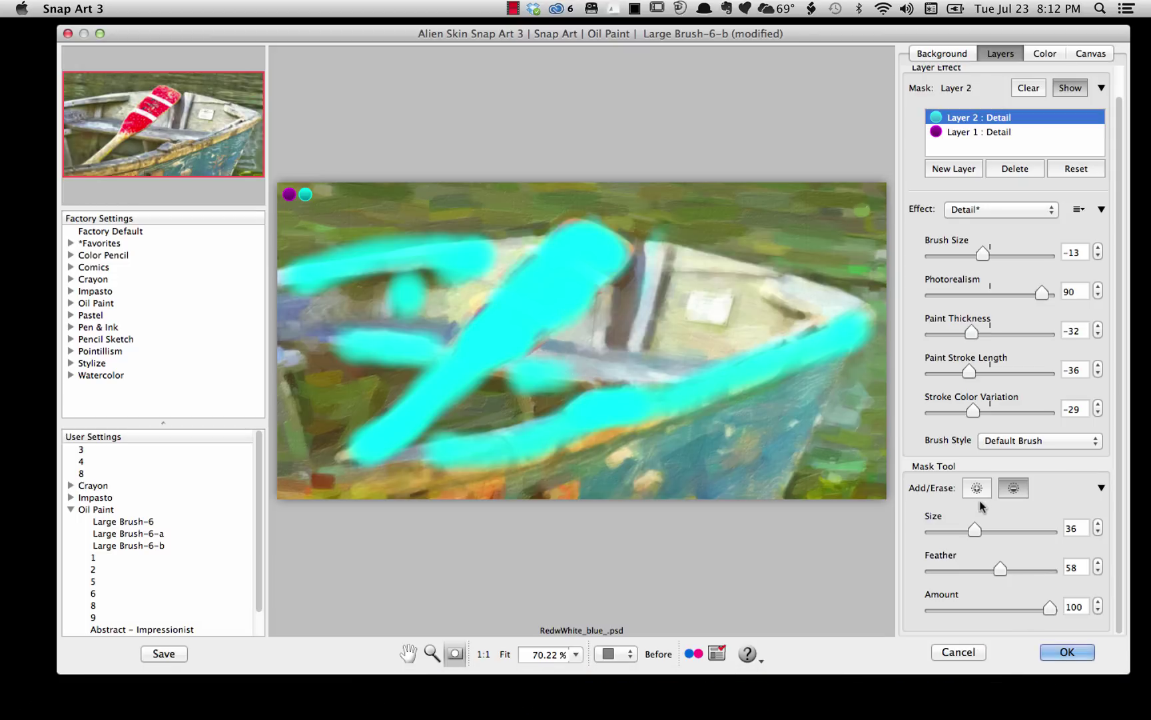
{"action": "left_click", "coordinate": [1069, 89]}
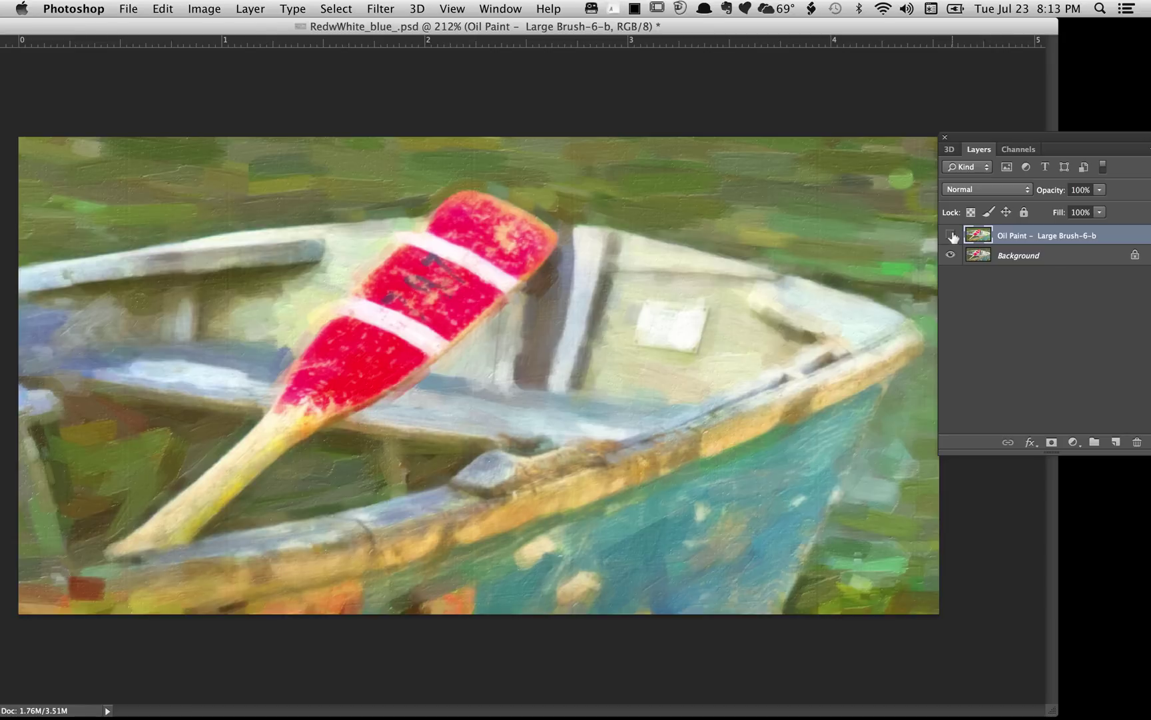
Hide and reshow the 'Oil Paint - Large Brush-6-b' layer to compare it with the Background photo
{"action": "left_click", "coordinate": [951, 235]}
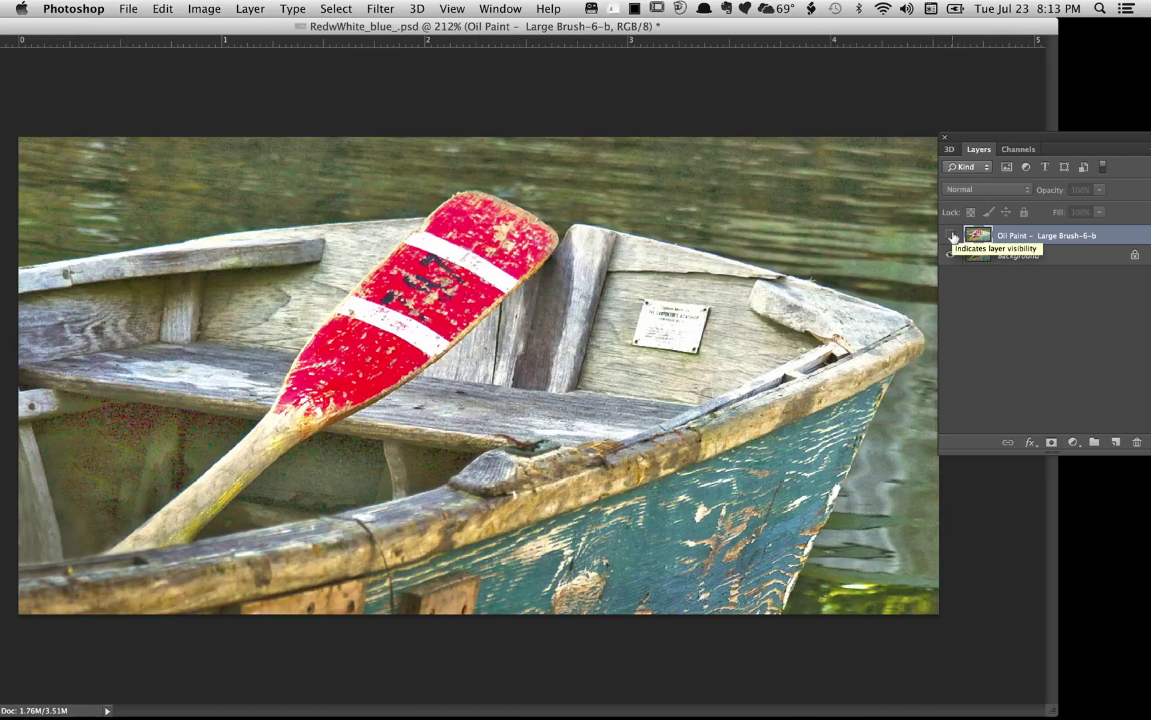
{"action": "left_click", "coordinate": [951, 235]}
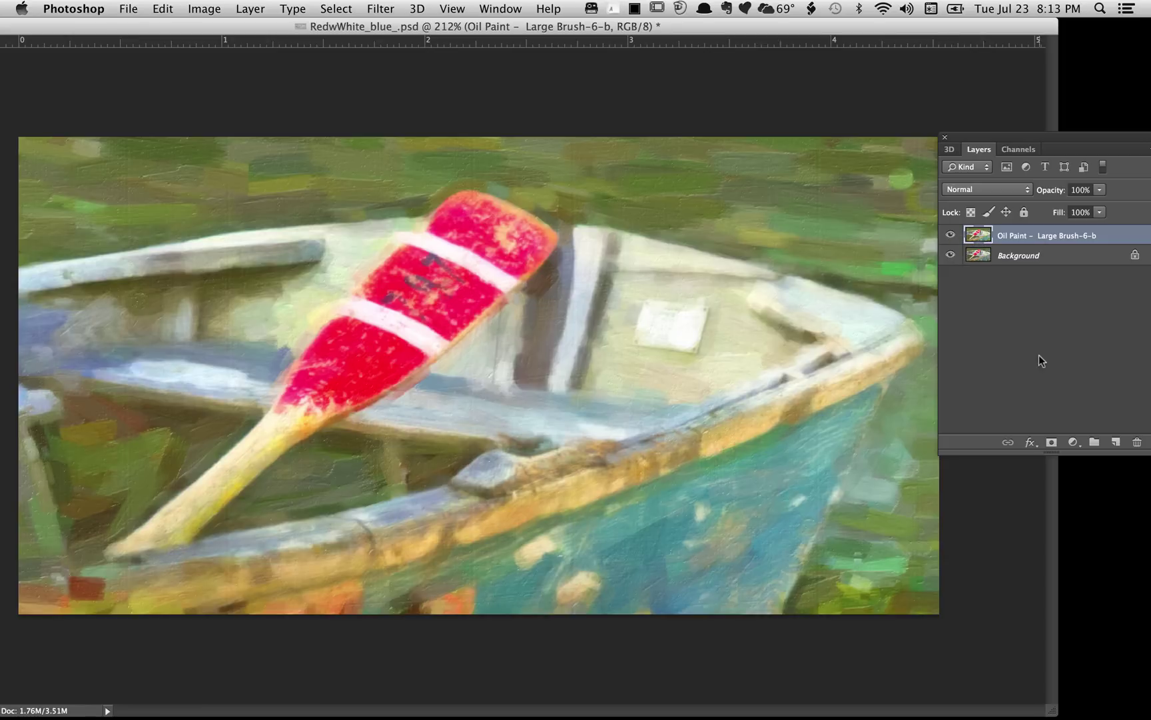